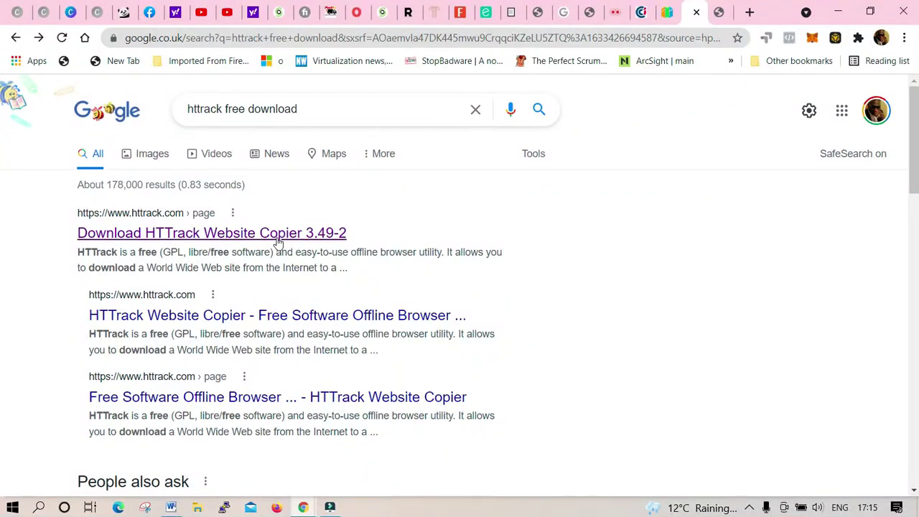
From the search result, open the HTTrack download page, switch it to English and download httrack-3.49.2.exe
click(316, 241)
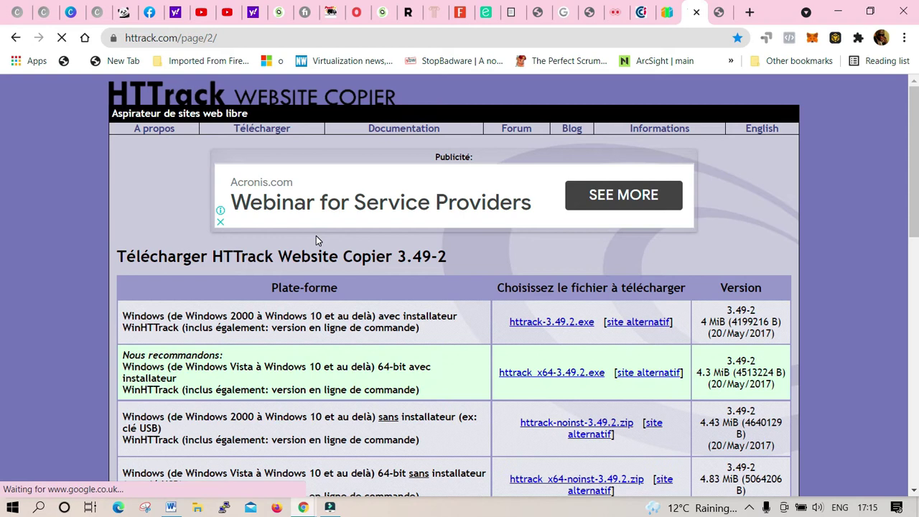
click(554, 327)
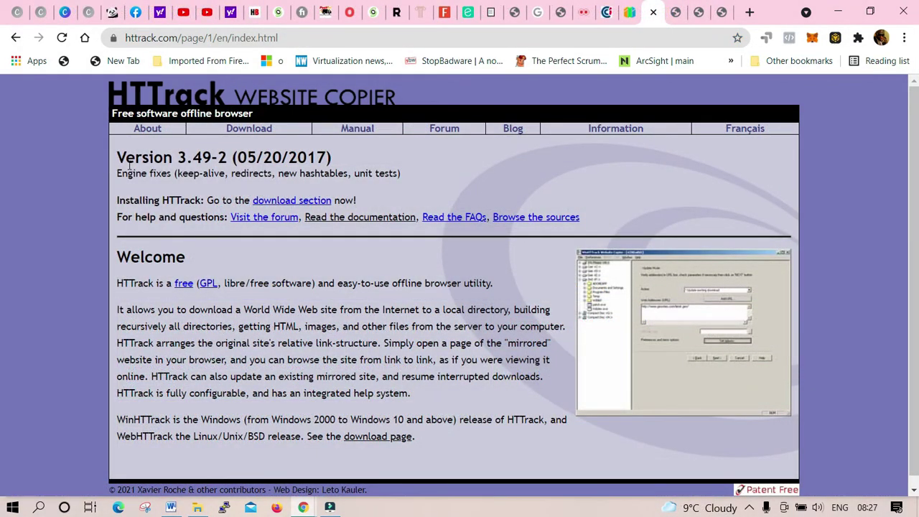
drag(117, 154, 404, 175)
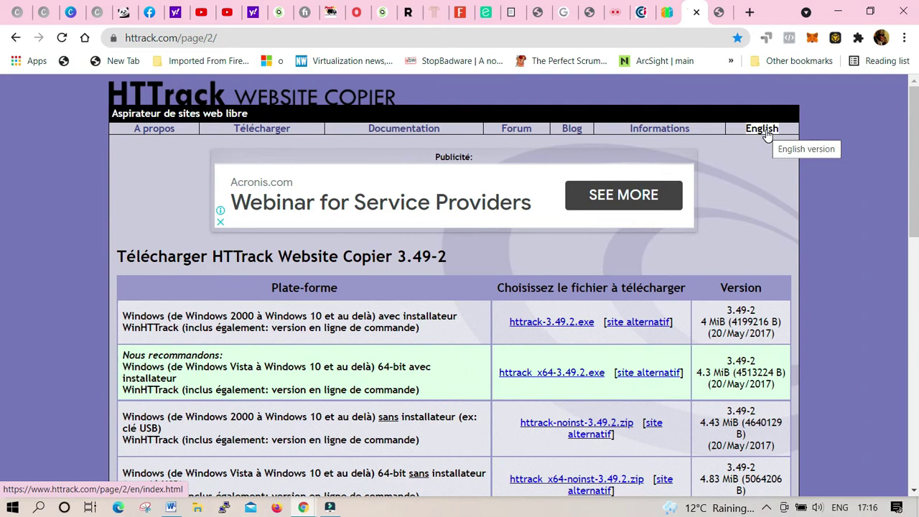
click(763, 129)
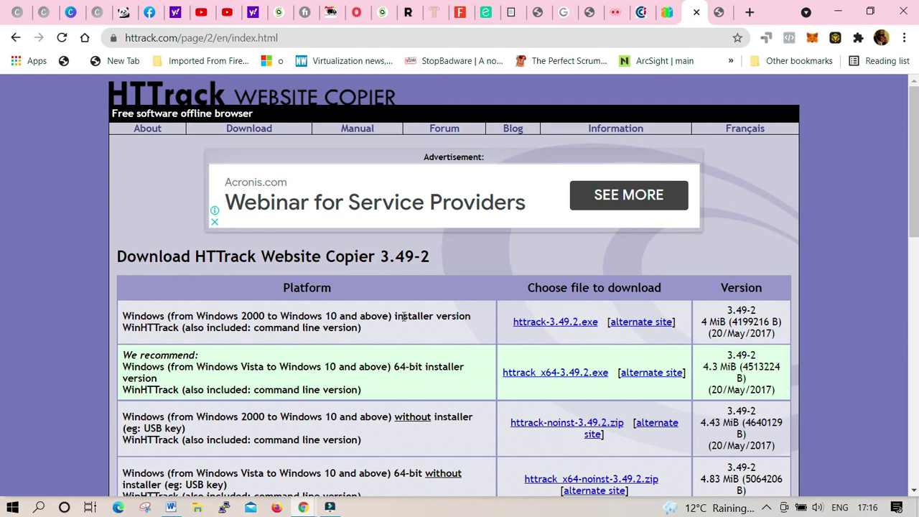
drag(117, 257, 431, 254)
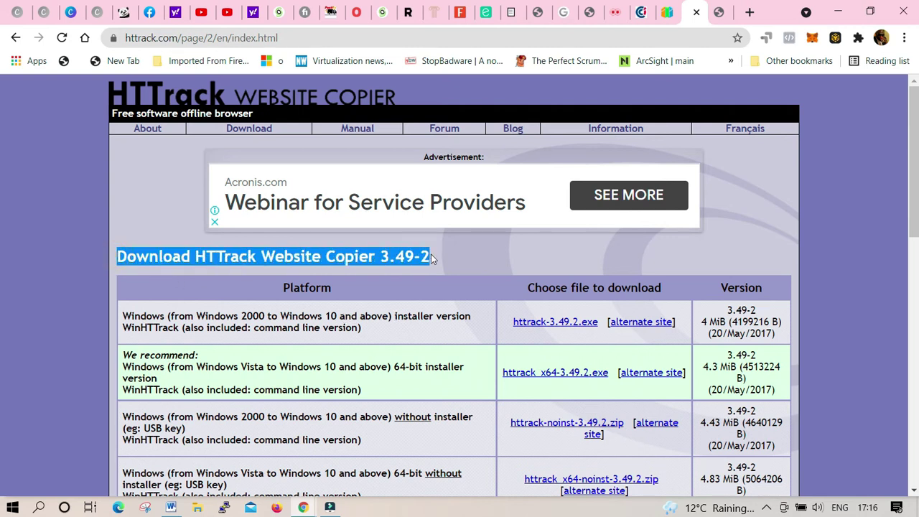
click(571, 328)
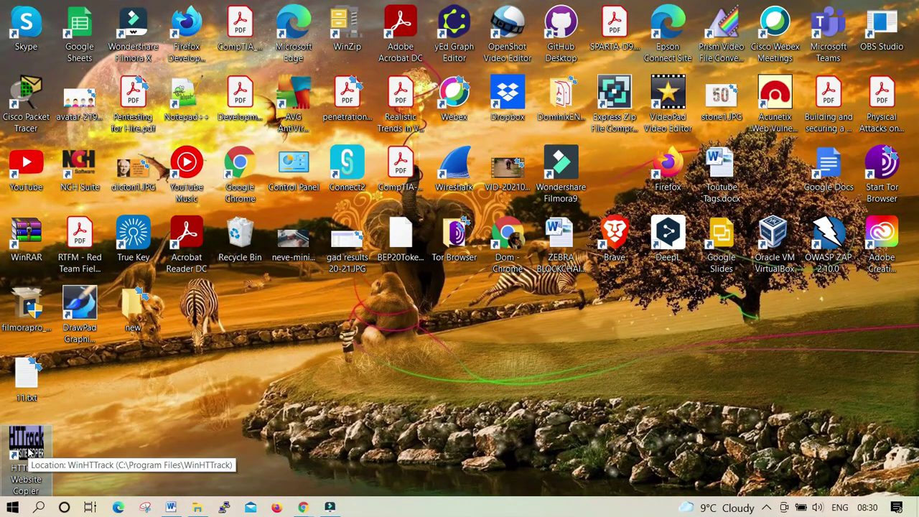
Launch WinHTTrack and name the new project DEEDE1 in category STONE1, based on the existing DEEDE
double_click(28, 450)
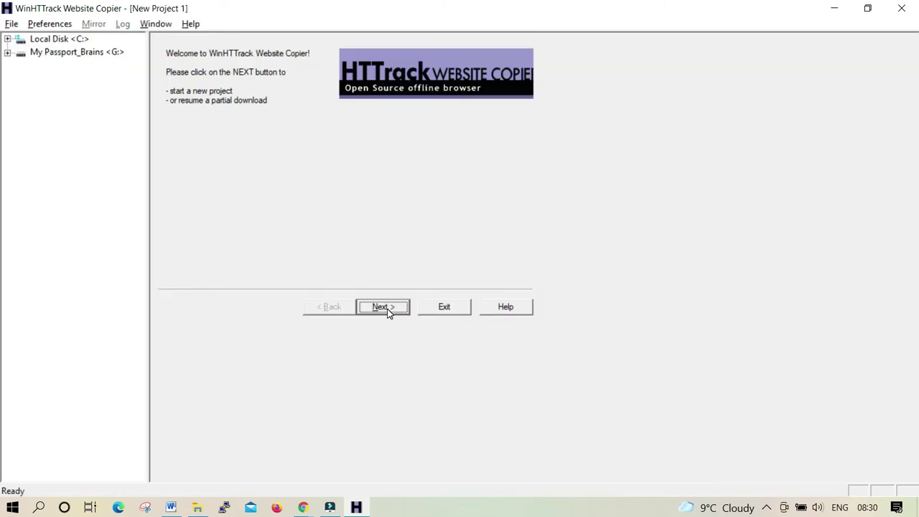
click(385, 309)
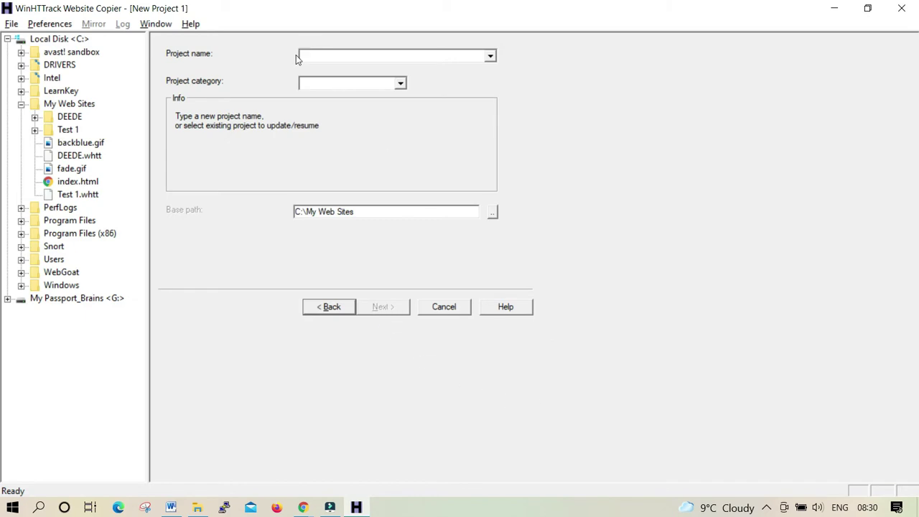
click(318, 58)
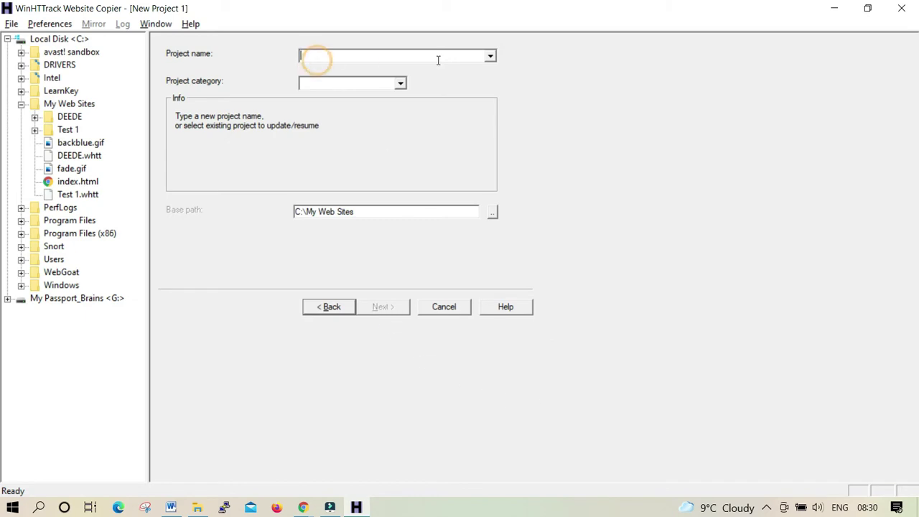
click(490, 59)
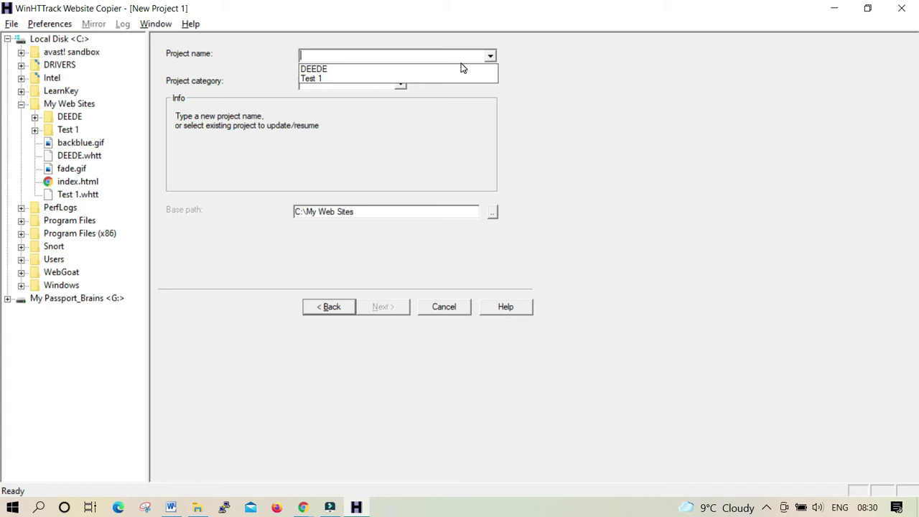
click(461, 70)
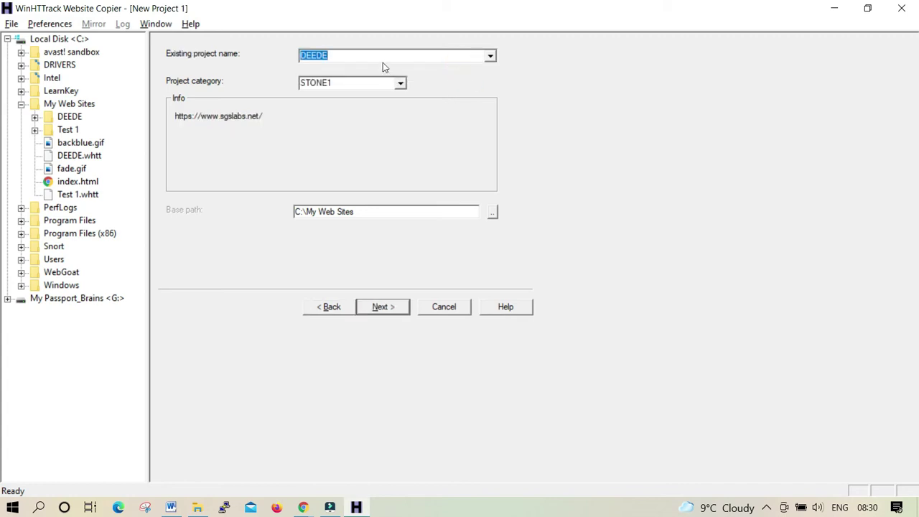
click(333, 82)
click(333, 83)
click(346, 52)
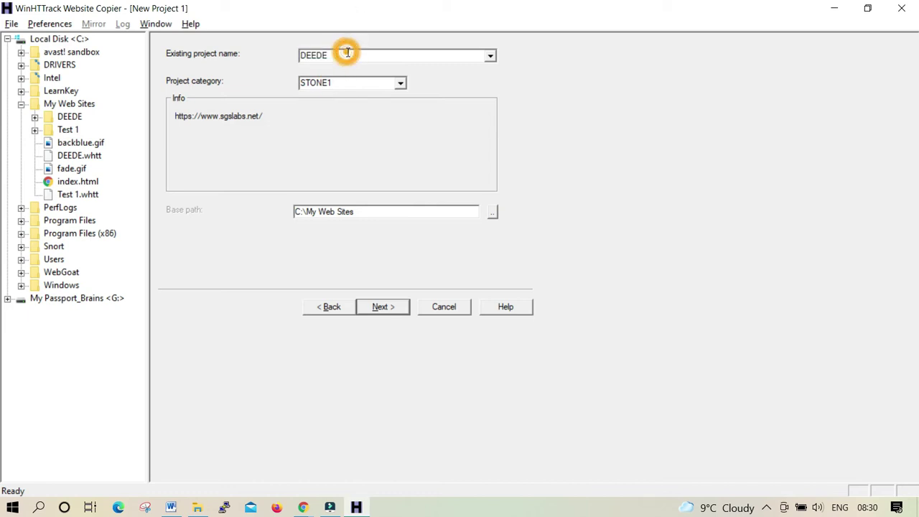
click(347, 51)
text(1)
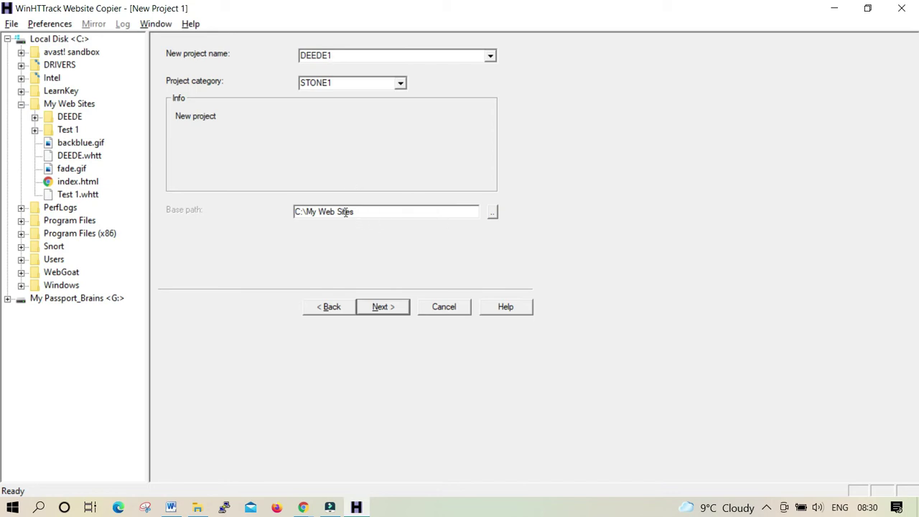
Keep the base path C:\My Web Sites and continue to the web addresses step
drag(359, 211, 297, 213)
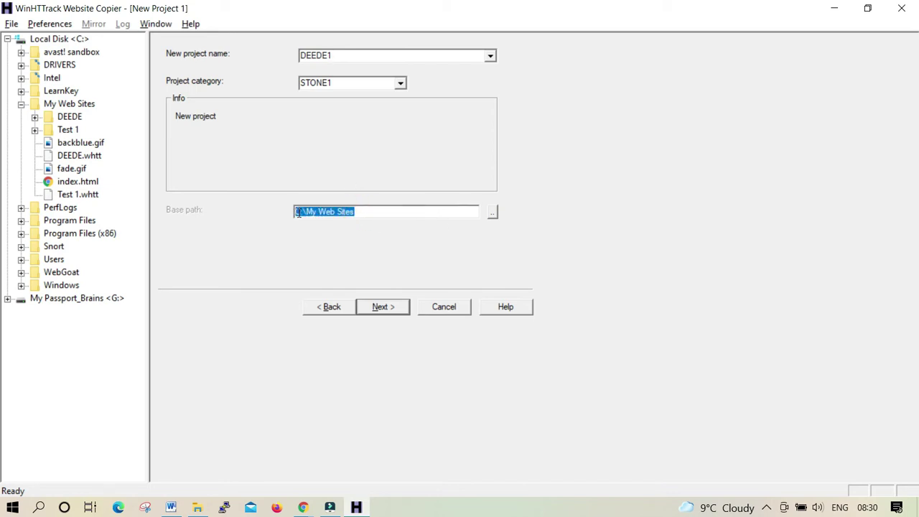
click(247, 243)
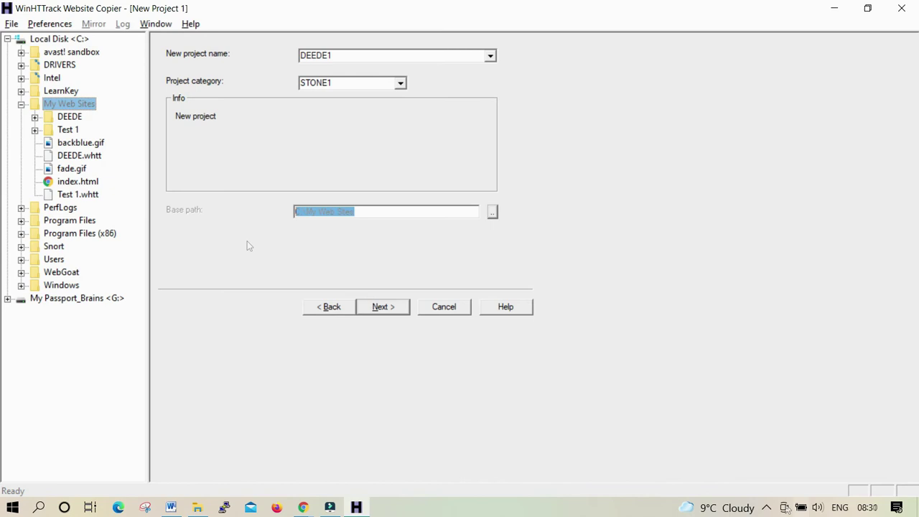
click(22, 103)
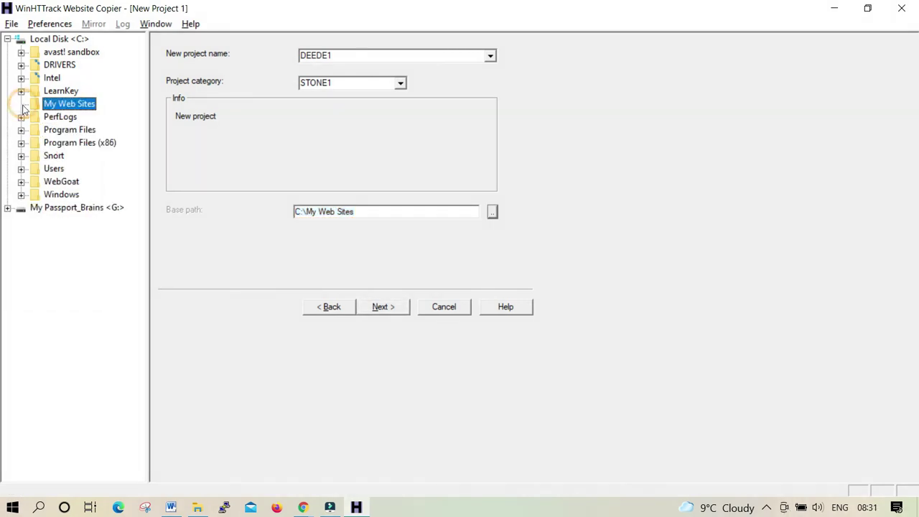
click(231, 157)
click(89, 105)
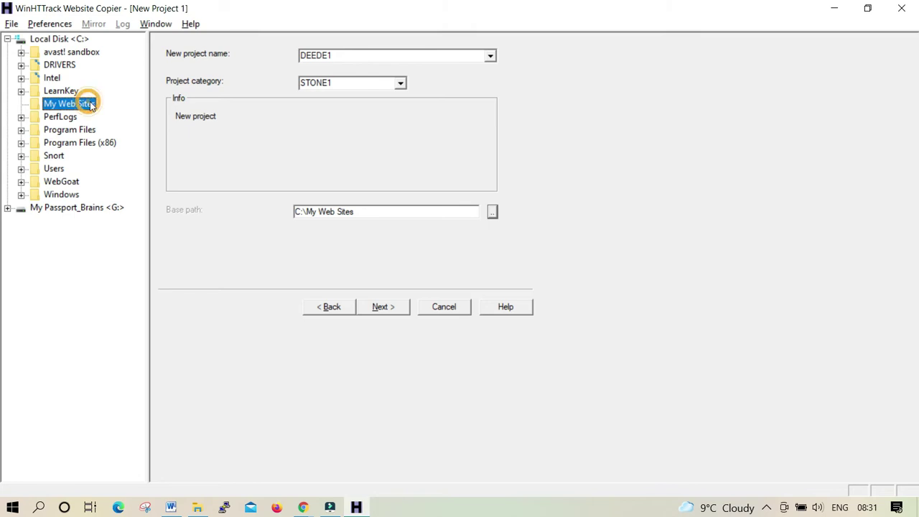
click(371, 154)
click(400, 309)
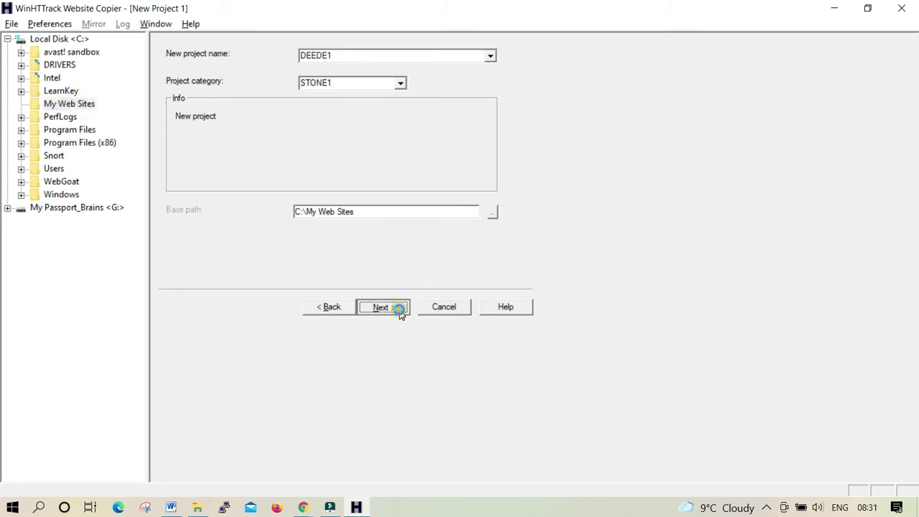
click(242, 173)
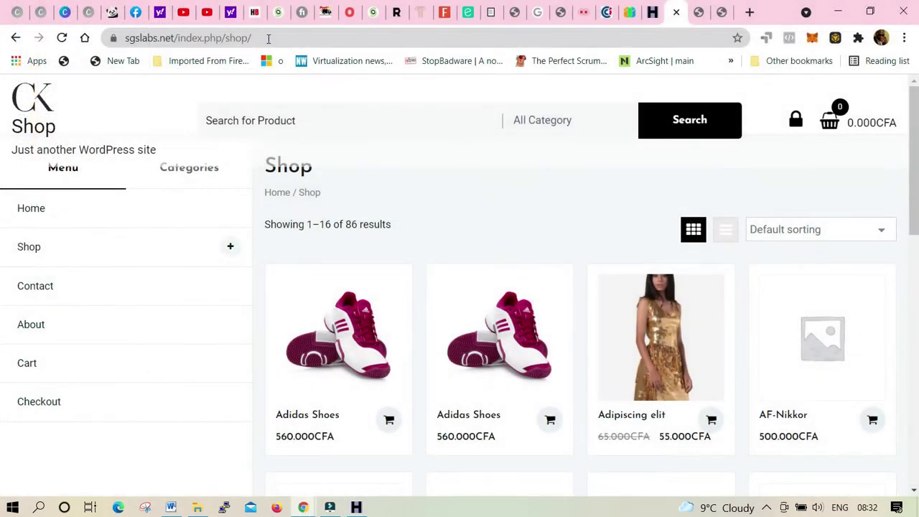
click(267, 38)
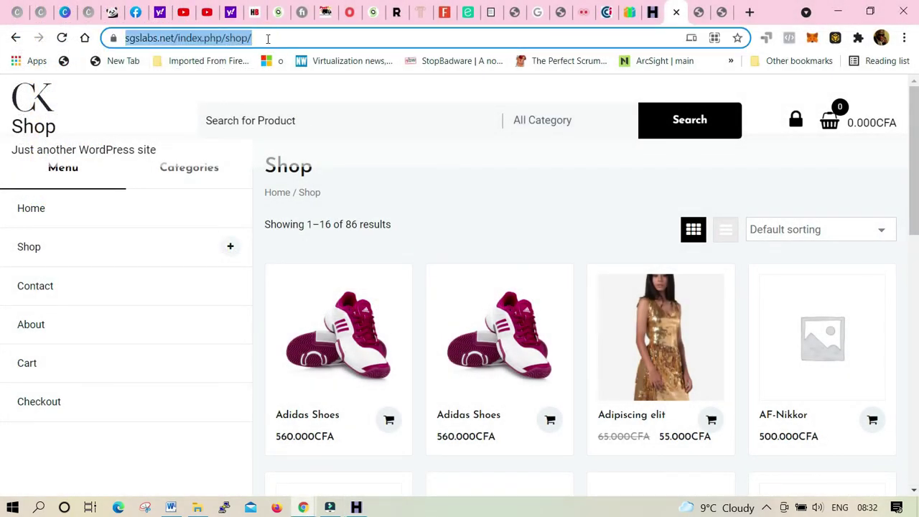
click(280, 36)
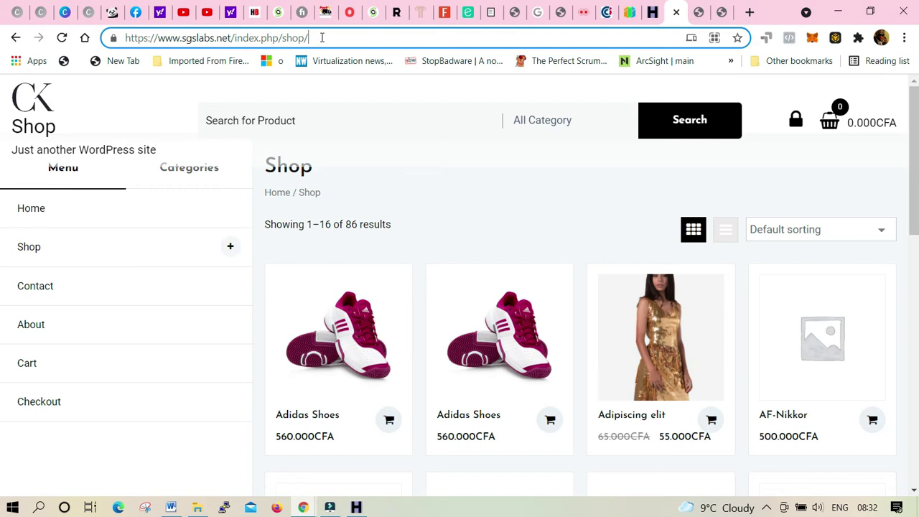
drag(321, 38, 234, 37)
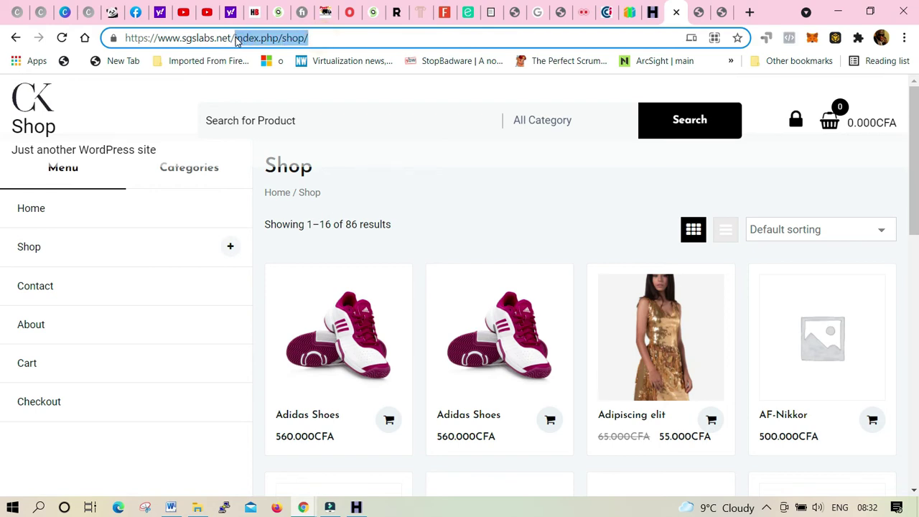
key(BackSpace)
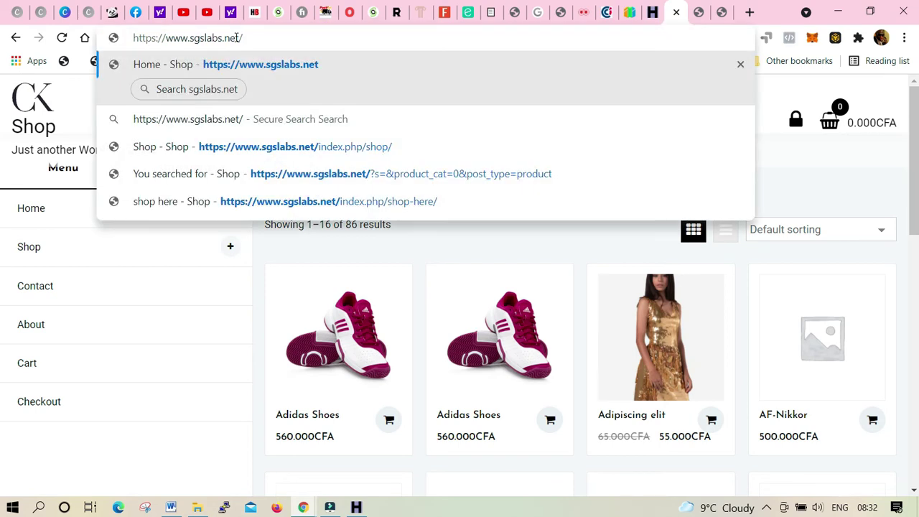
drag(258, 38, 136, 37)
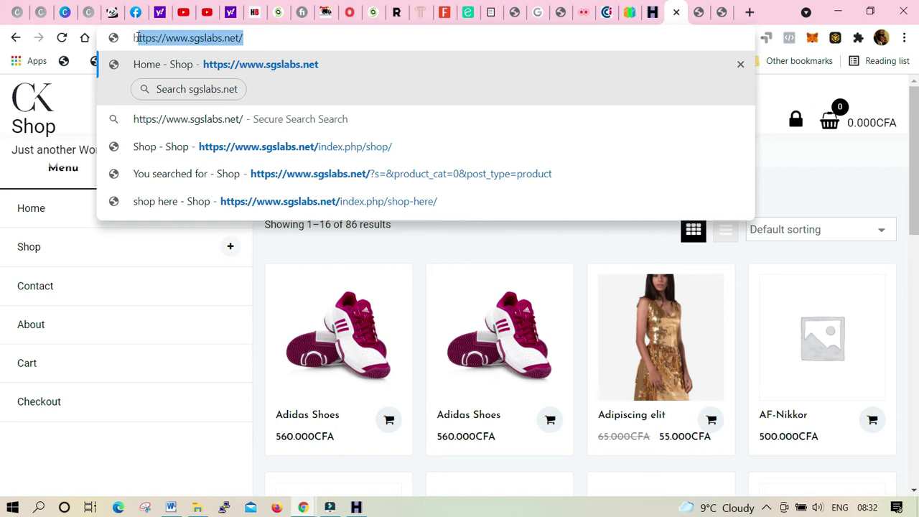
right_click(141, 43)
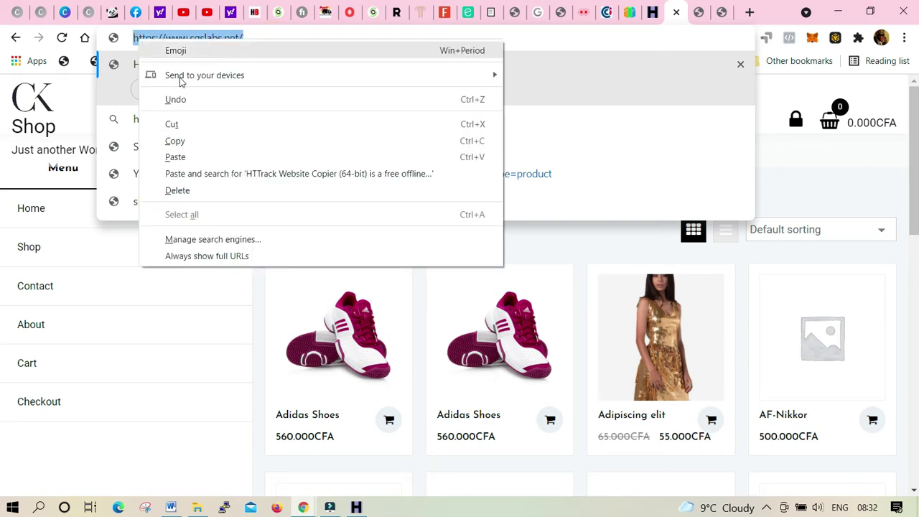
click(210, 143)
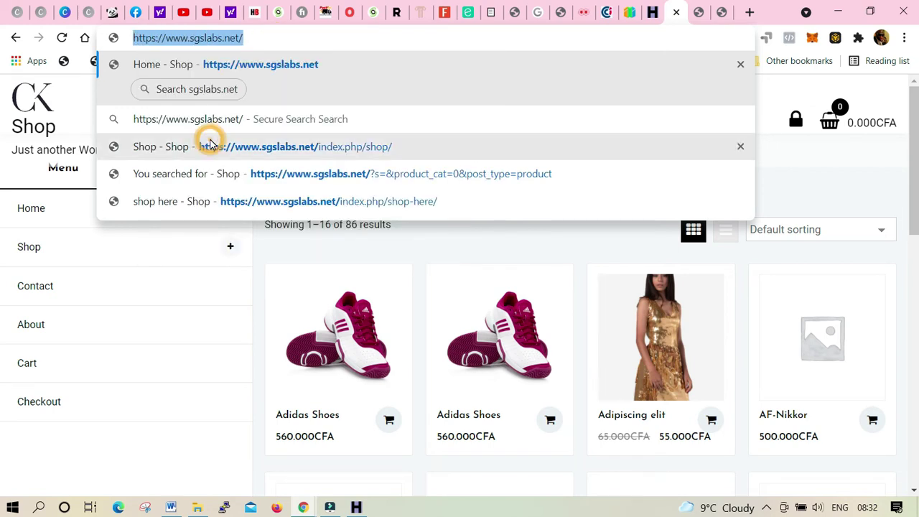
key(alt+Tab)
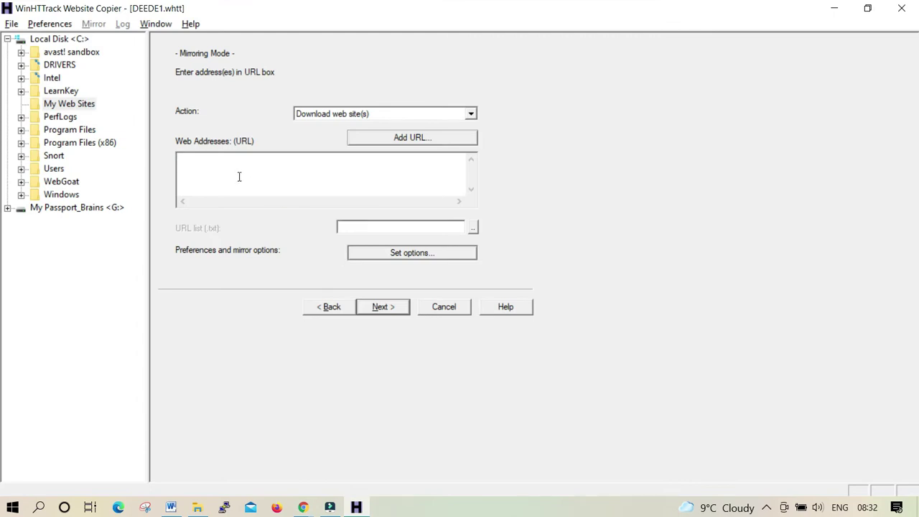
key(ctrl+v)
click(473, 228)
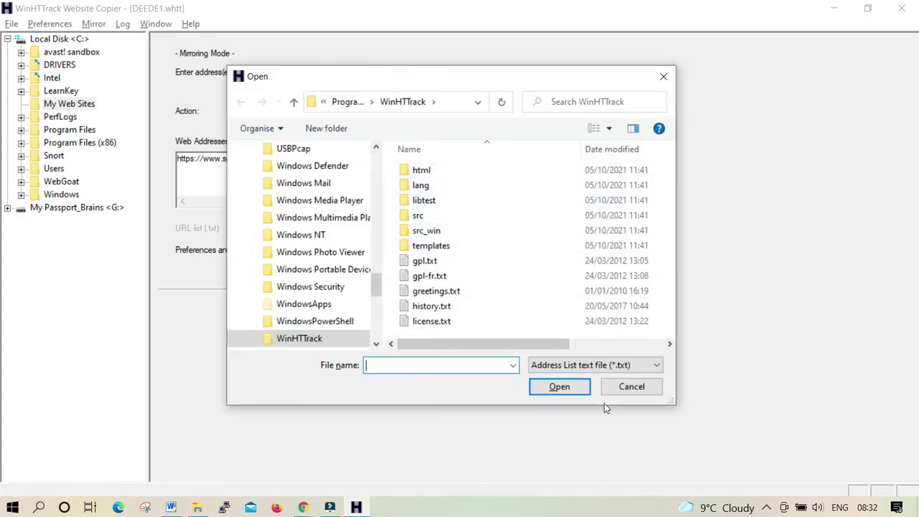
click(625, 391)
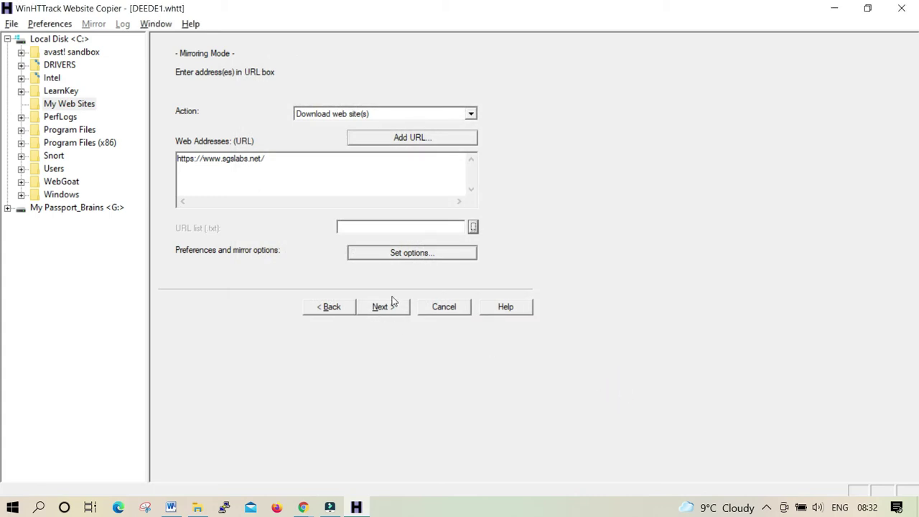
Review the Scan Rules through Spider option tabs and cancel without changes
click(426, 254)
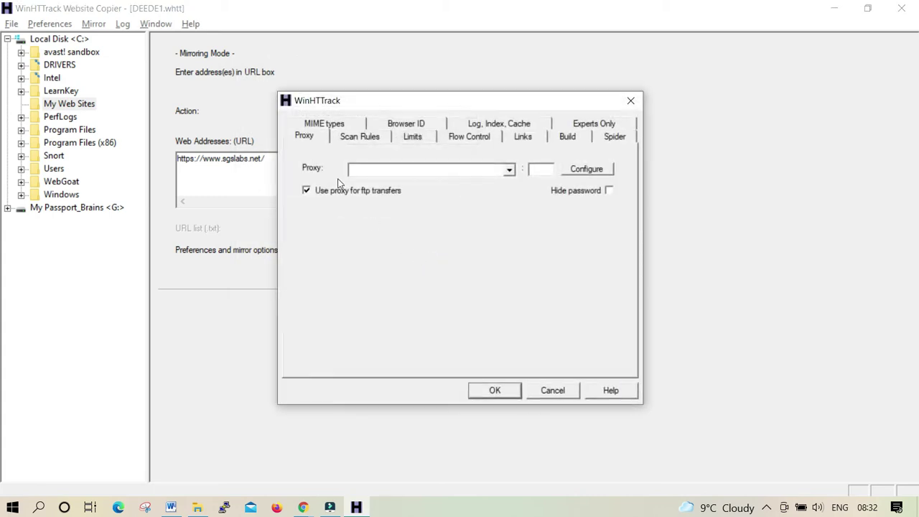
click(357, 138)
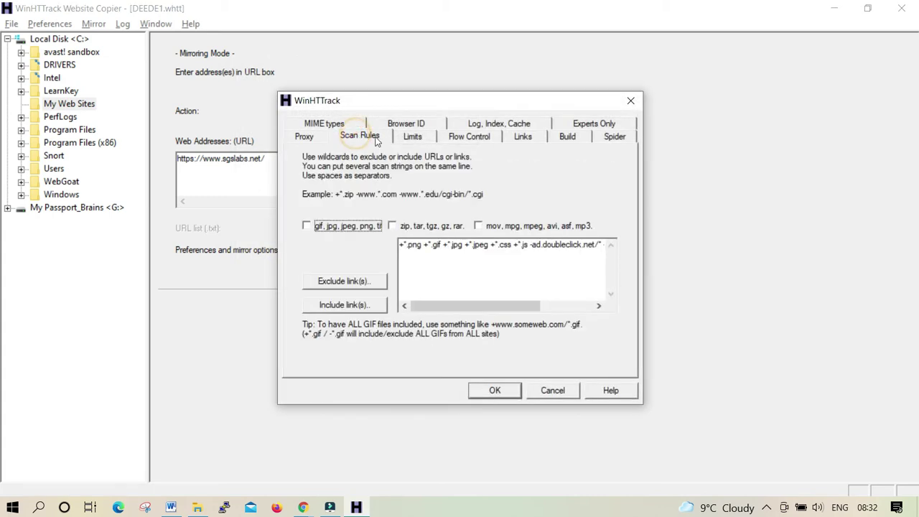
click(413, 139)
click(470, 138)
click(523, 137)
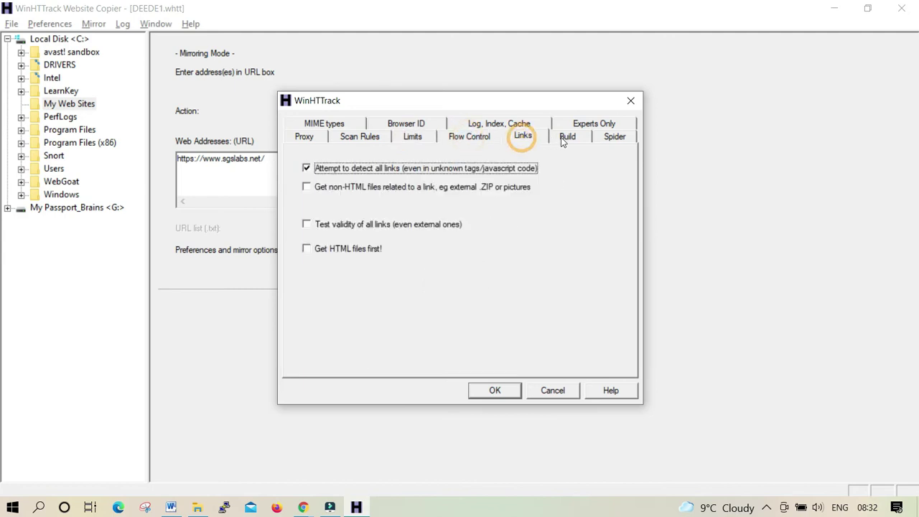
click(567, 137)
click(613, 138)
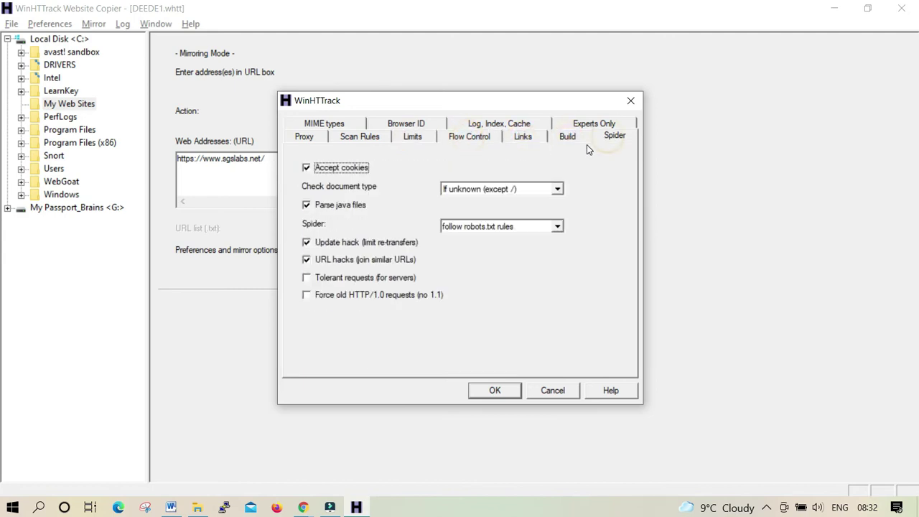
click(553, 389)
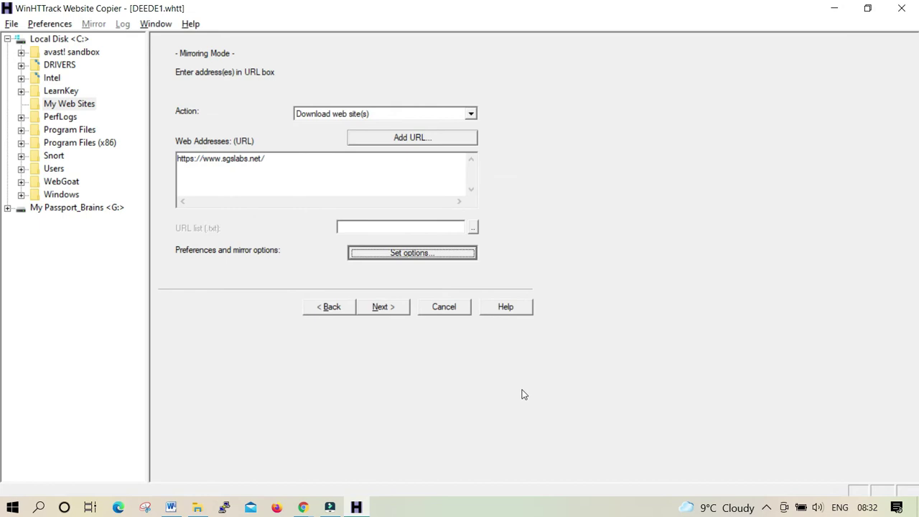
Leave the connection provider empty, keep the mirror set to start now, and finish the wizard
click(383, 306)
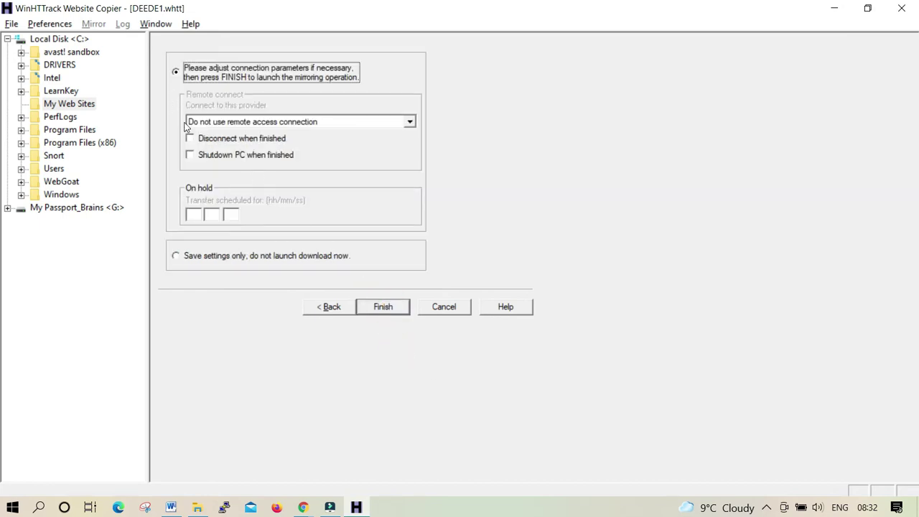
click(356, 122)
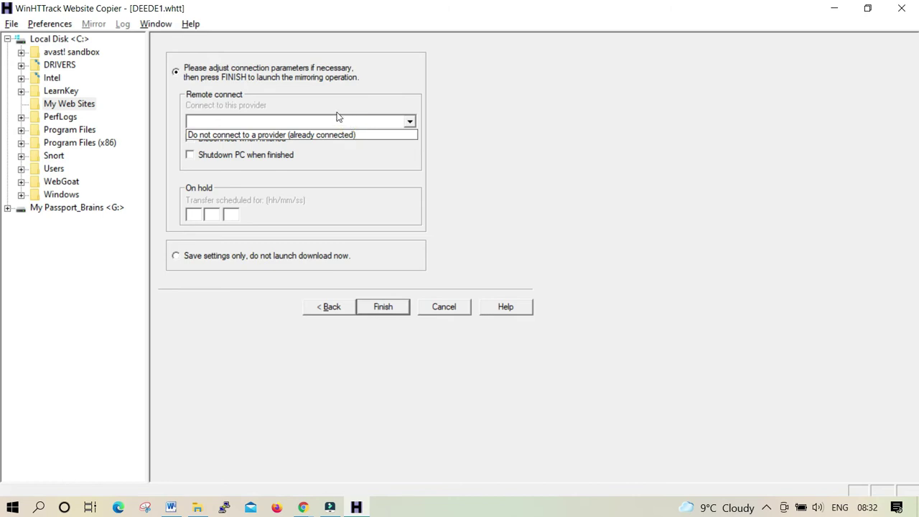
click(323, 119)
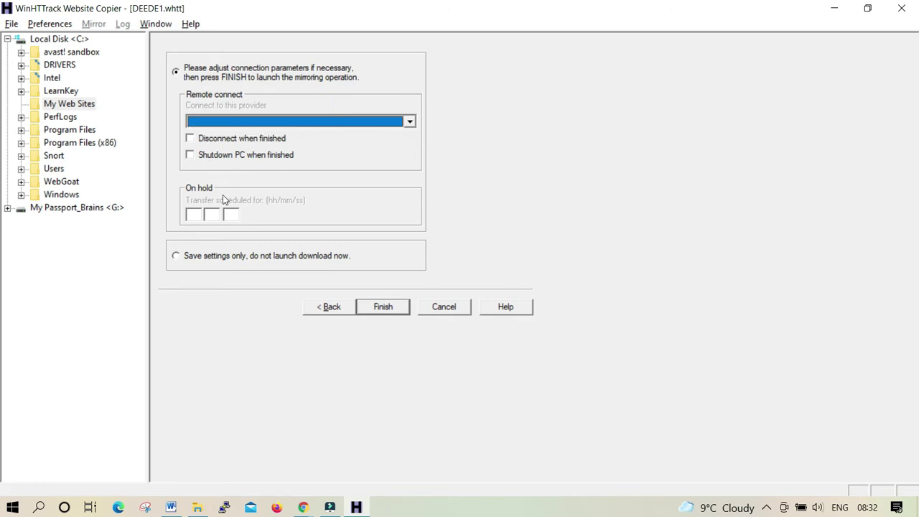
click(177, 258)
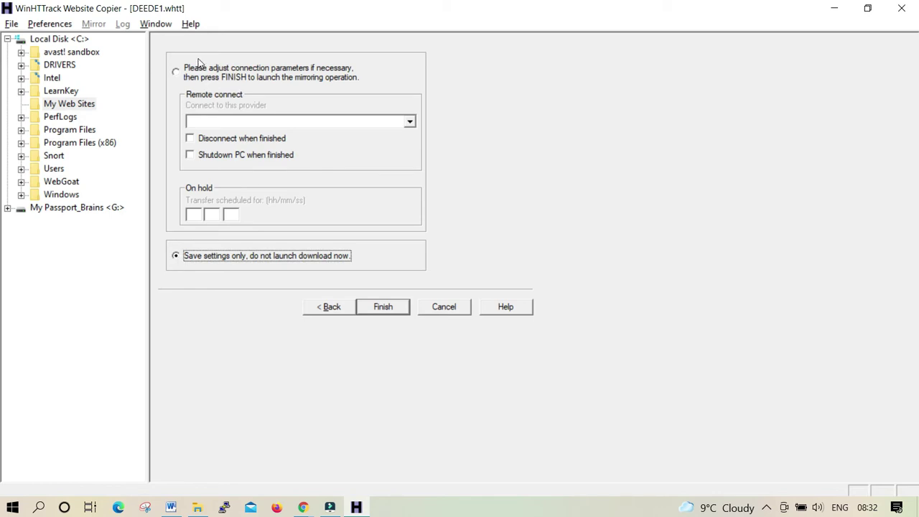
click(178, 73)
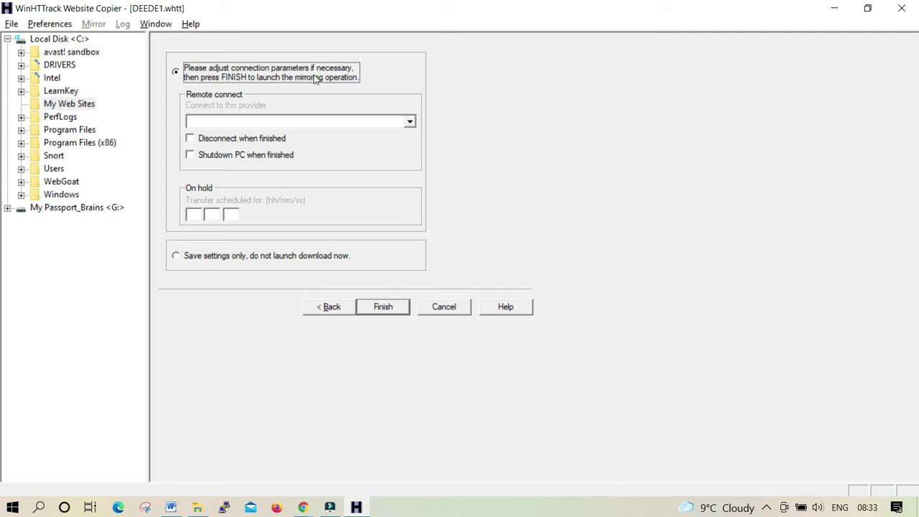
click(383, 307)
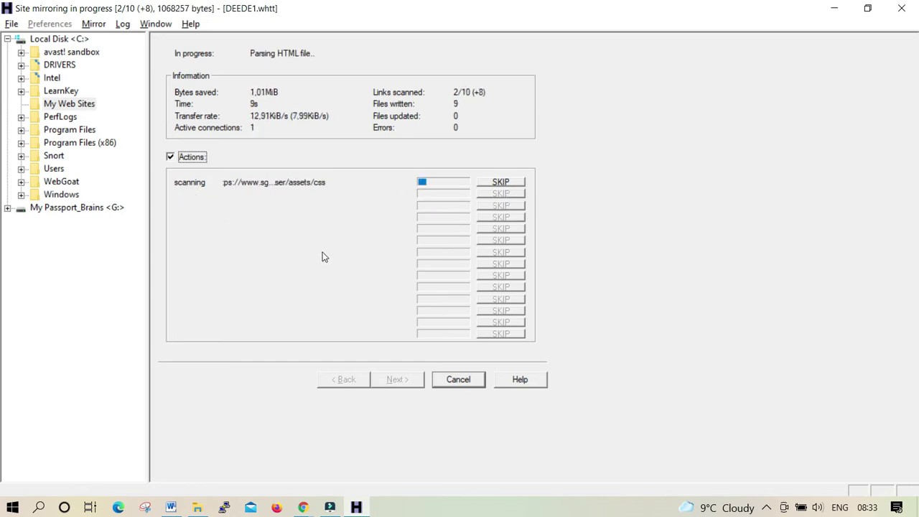
Check C:\My Web Sites for the DEEDE1 output, then return to the mirroring progress window
click(198, 508)
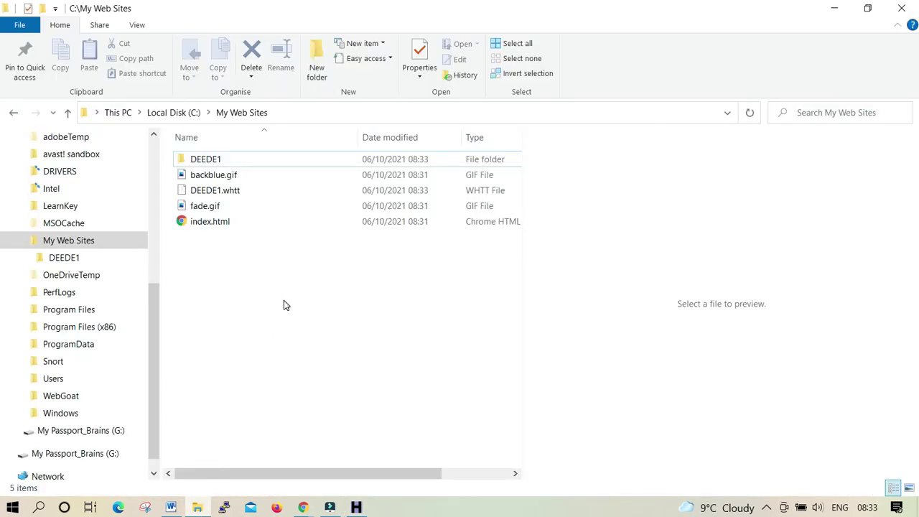
key(alt+Tab)
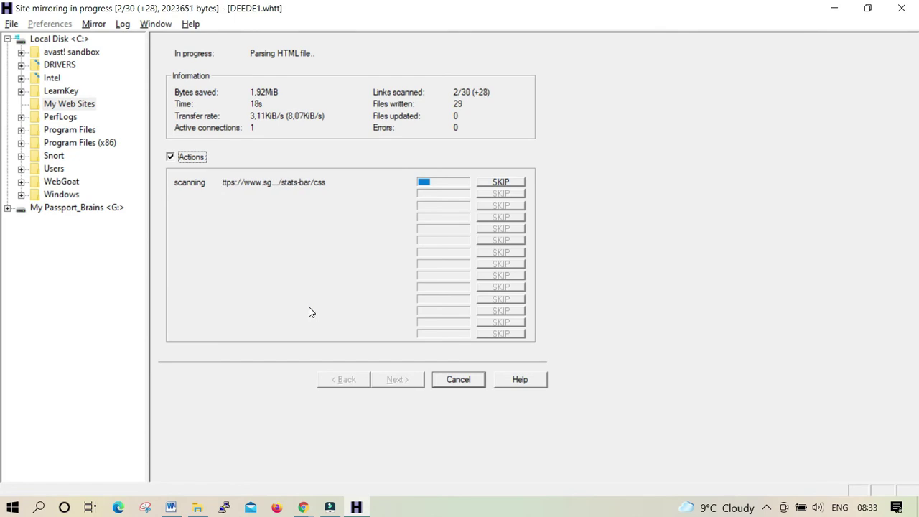
key(alt+Tab)
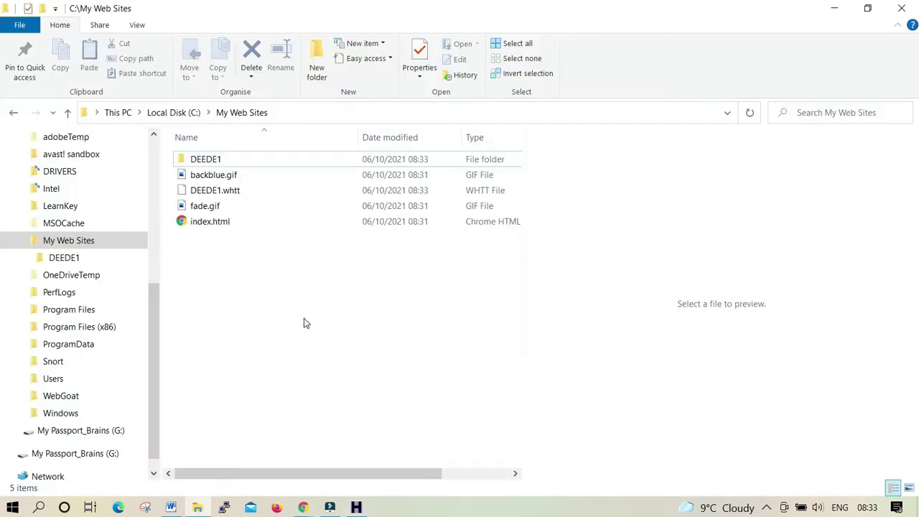
key(alt+Tab)
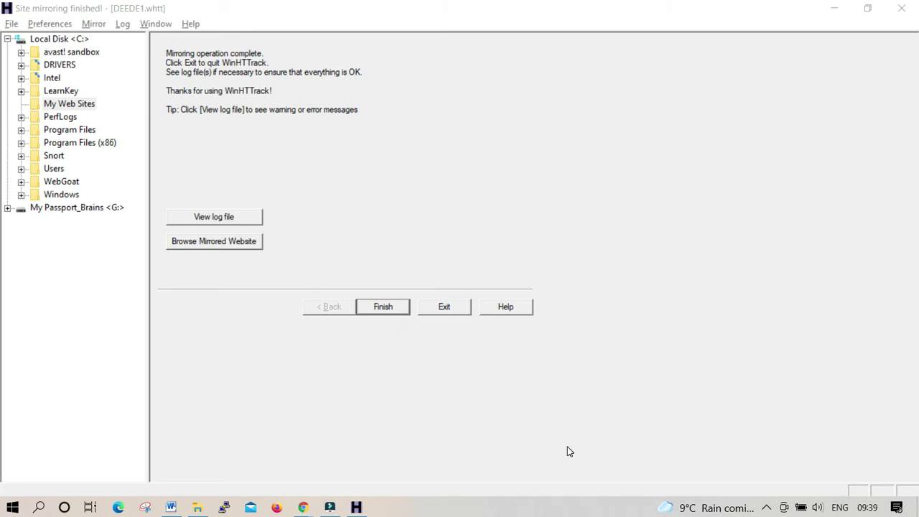
click(217, 217)
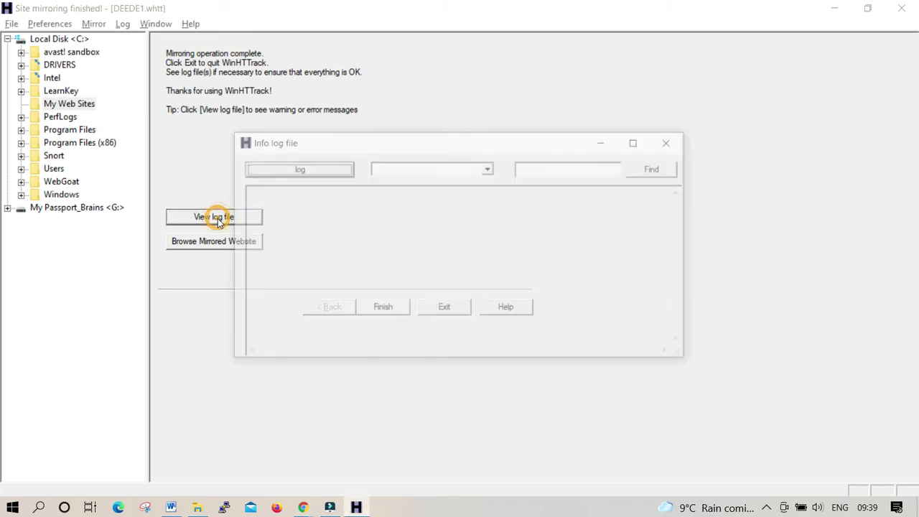
drag(271, 210, 476, 256)
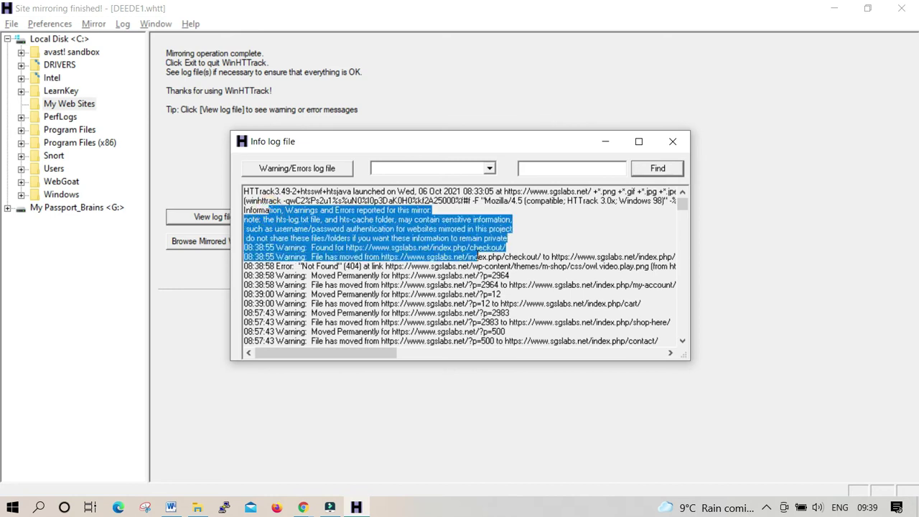
click(473, 284)
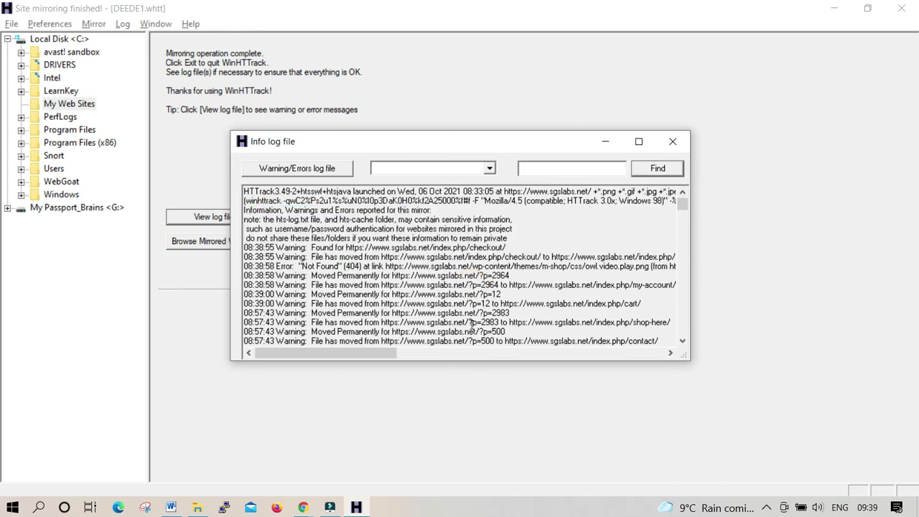
click(307, 168)
click(307, 168)
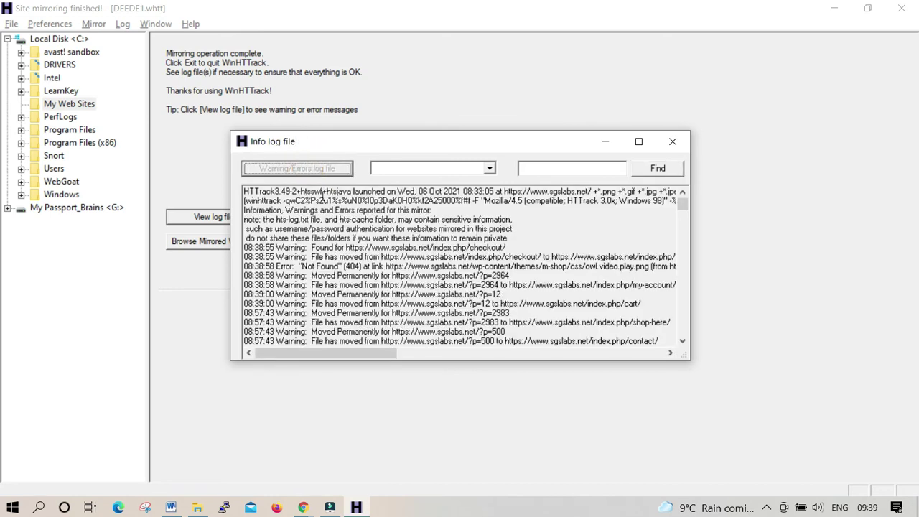
scroll(316, 223, down, 20)
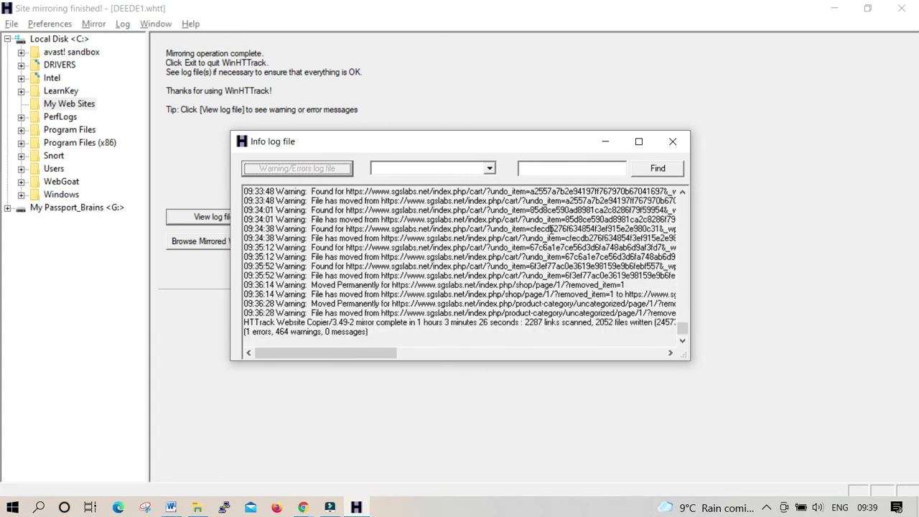
scroll(551, 228, up, 20)
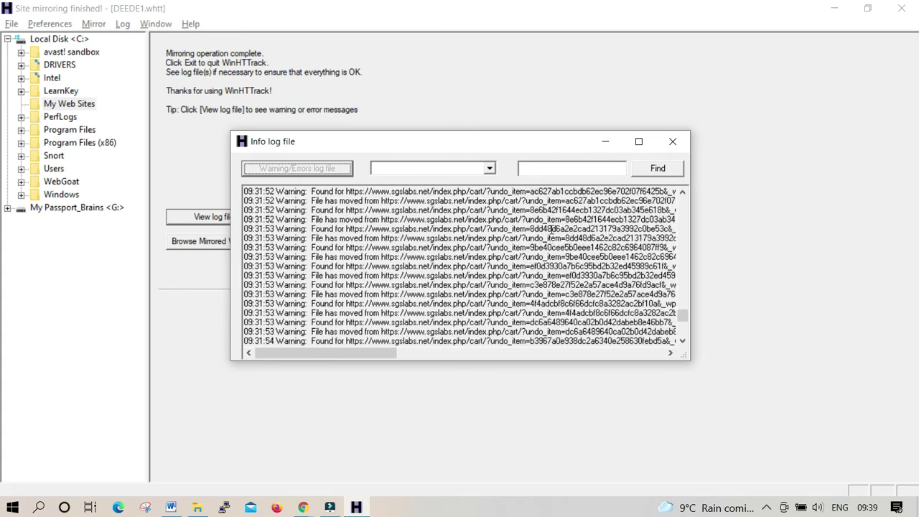
click(672, 143)
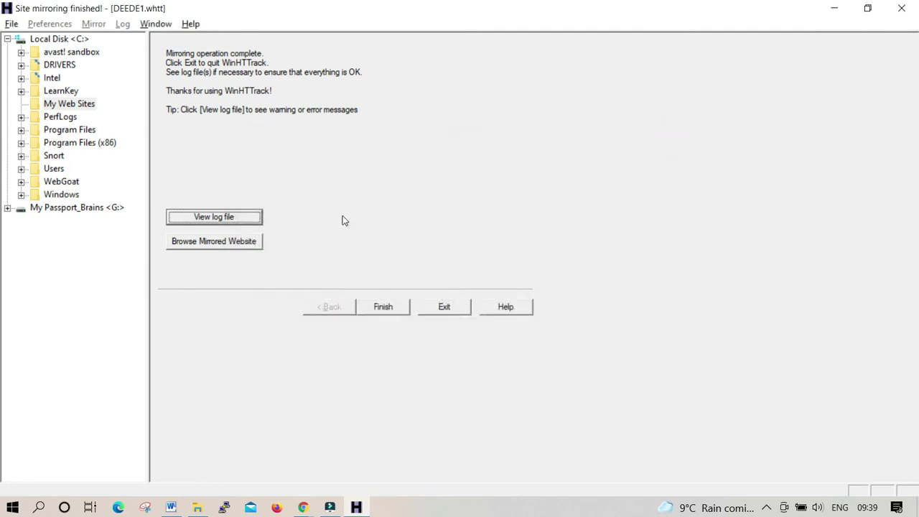
Open the mirrored site in Chrome and compare the offline Shop page with the live sgslabs.net shop
click(213, 243)
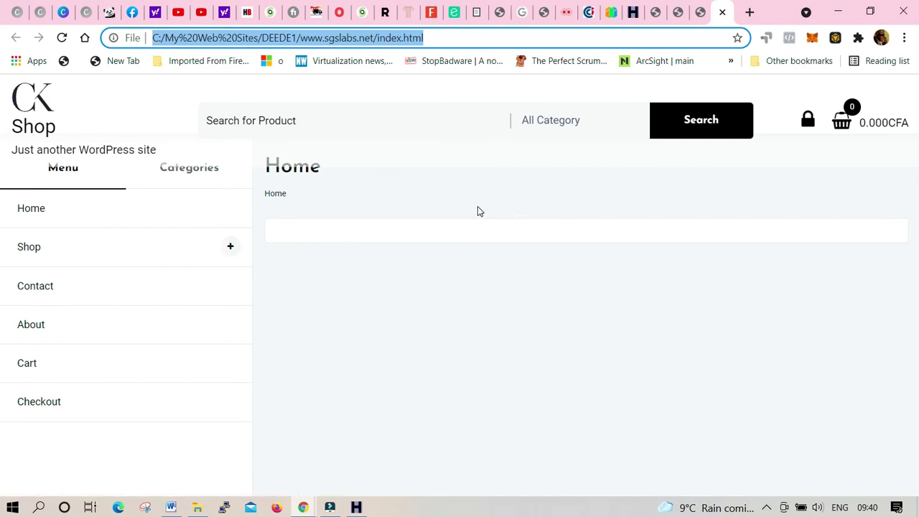
click(700, 16)
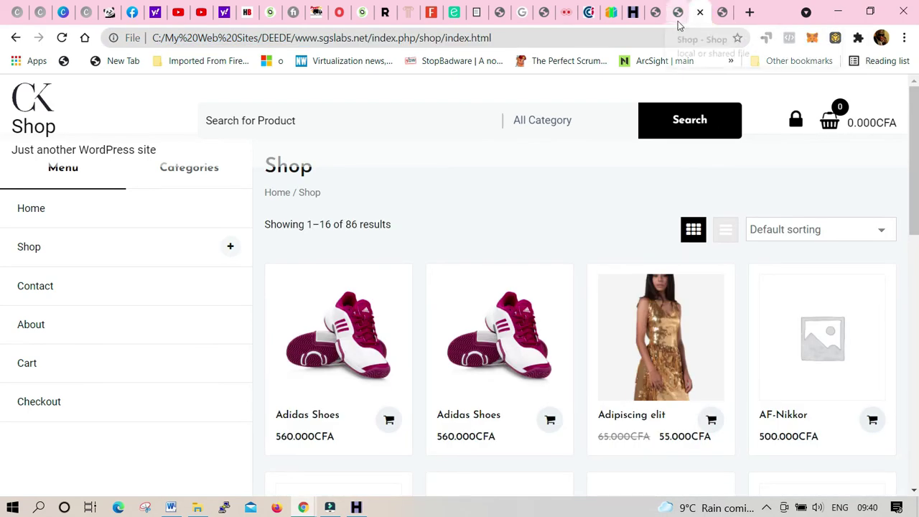
click(656, 23)
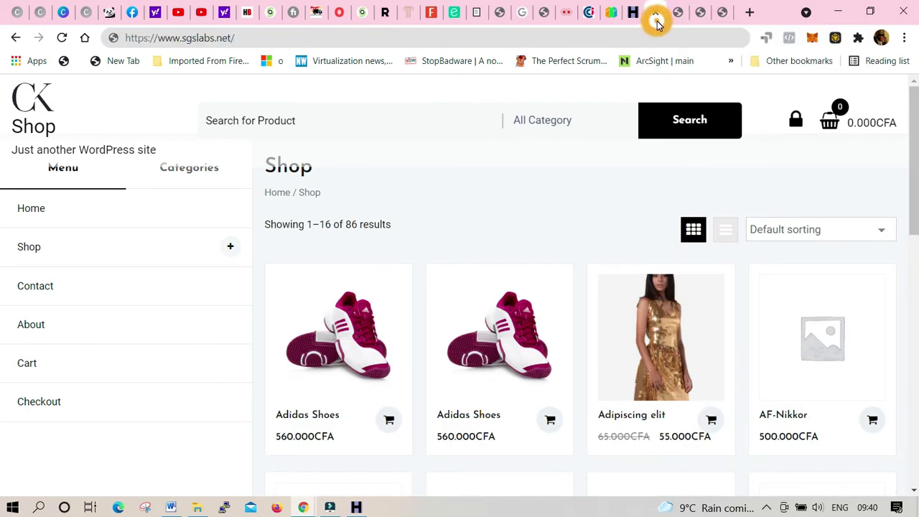
click(176, 244)
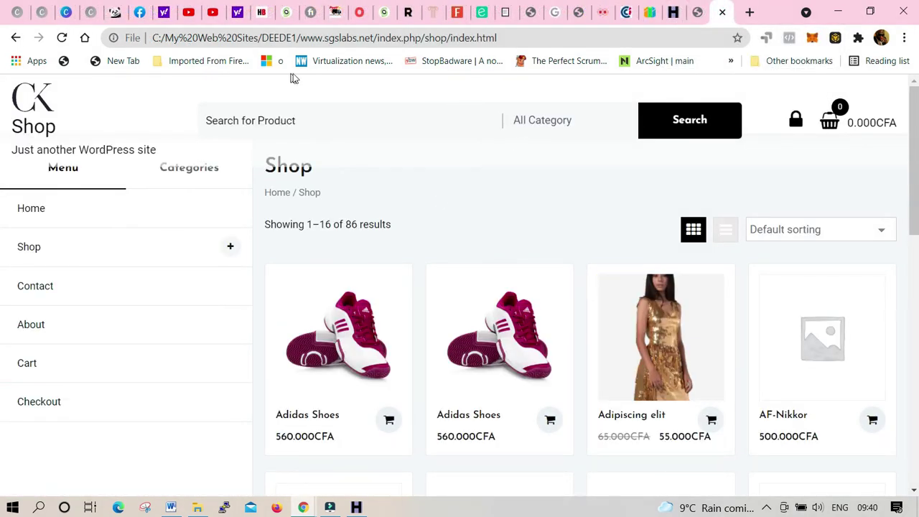
drag(514, 39, 153, 53)
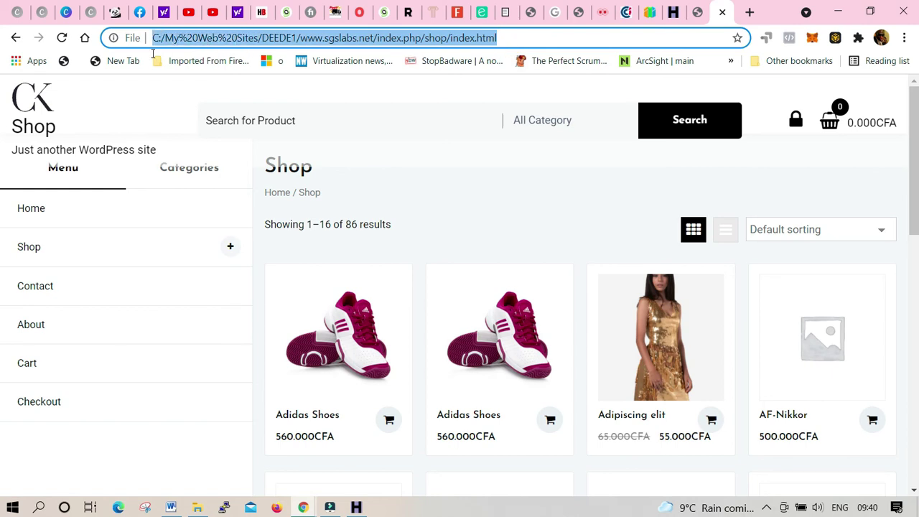
click(697, 14)
drag(250, 39, 122, 40)
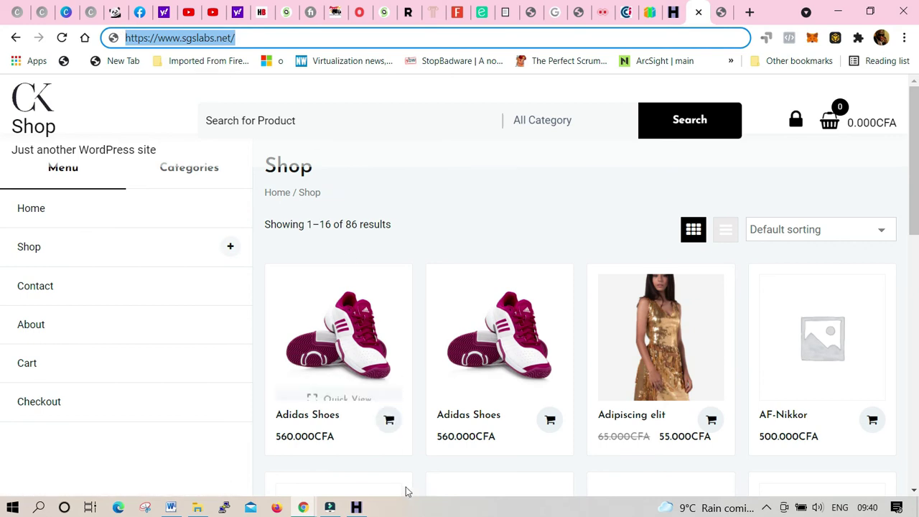
click(357, 507)
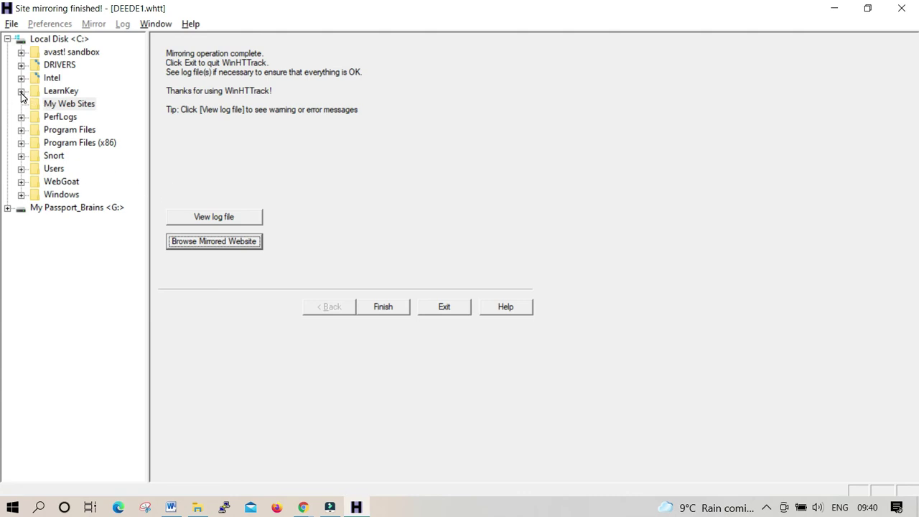
click(41, 106)
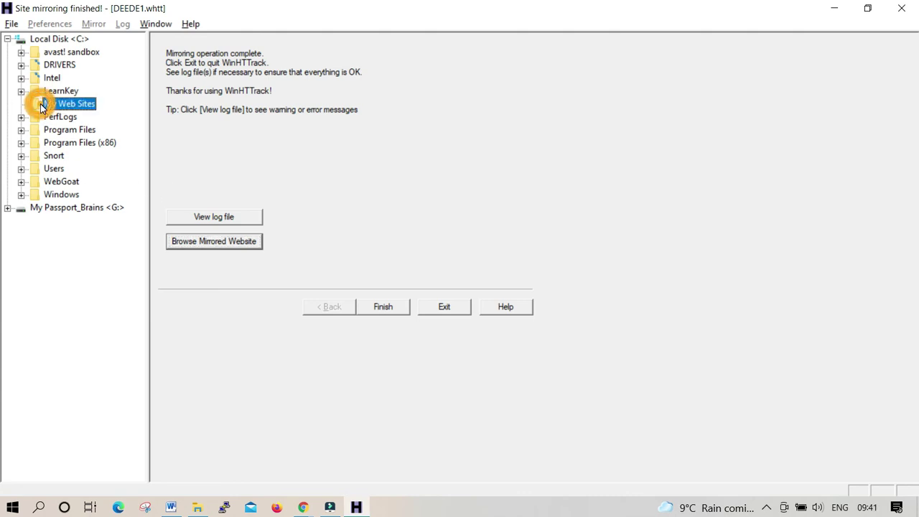
double_click(32, 103)
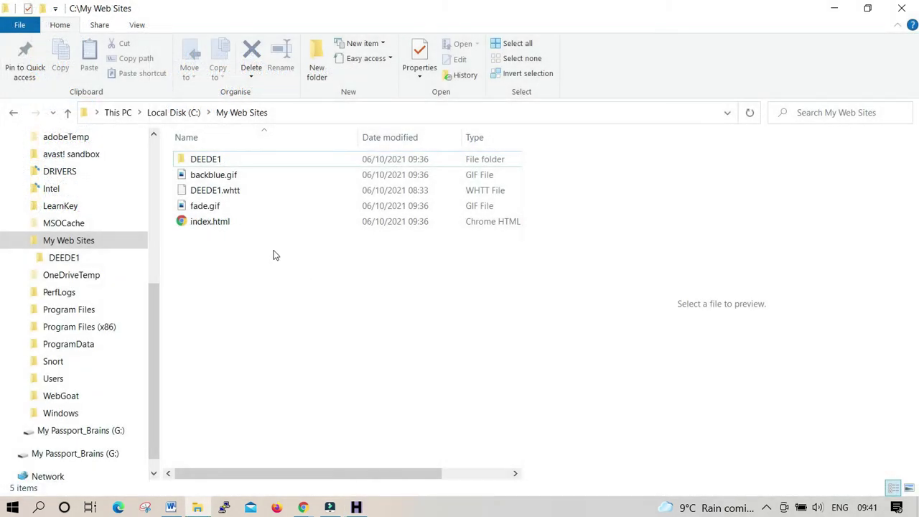
double_click(186, 163)
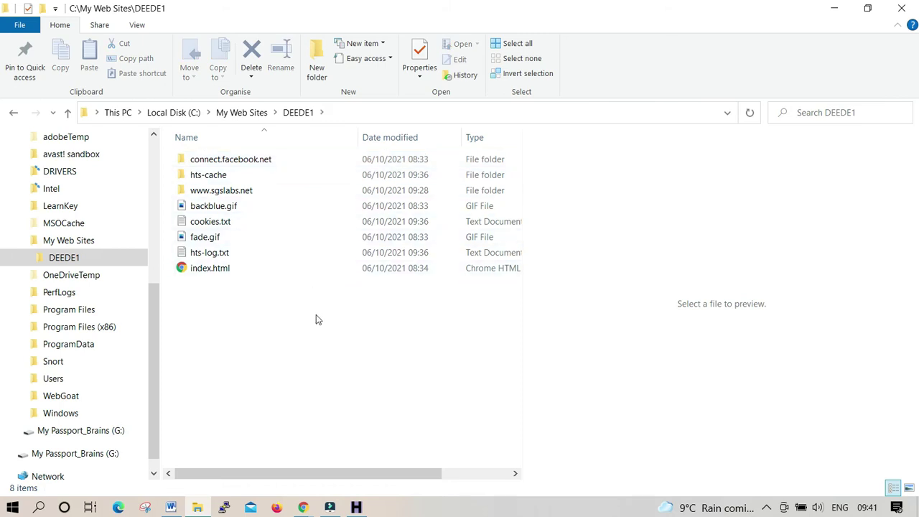
double_click(244, 191)
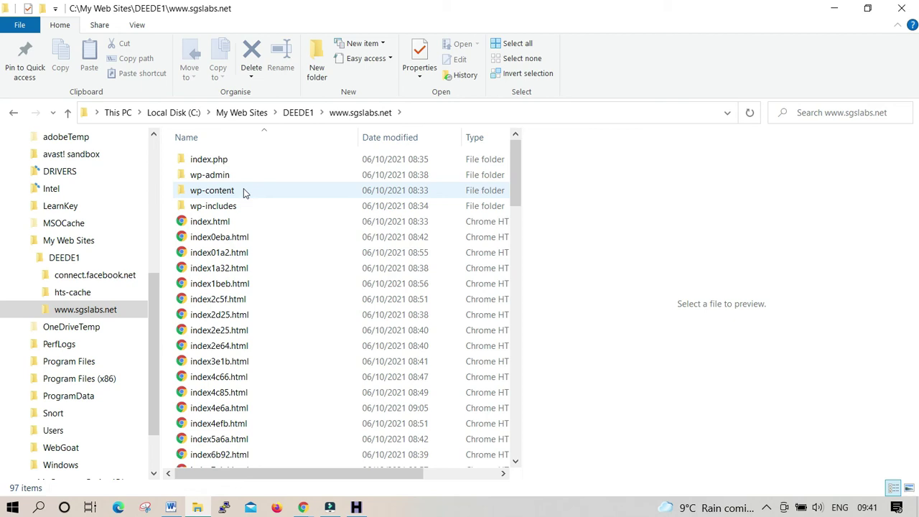
double_click(243, 190)
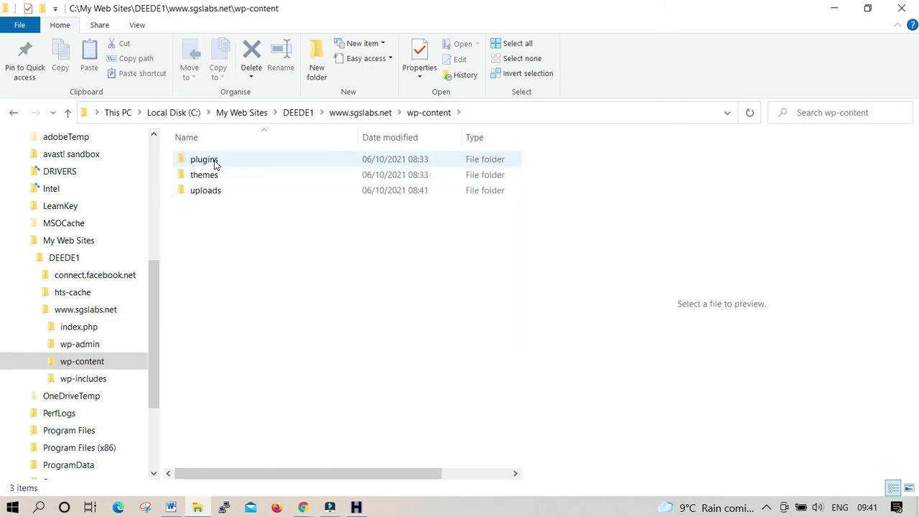
double_click(213, 160)
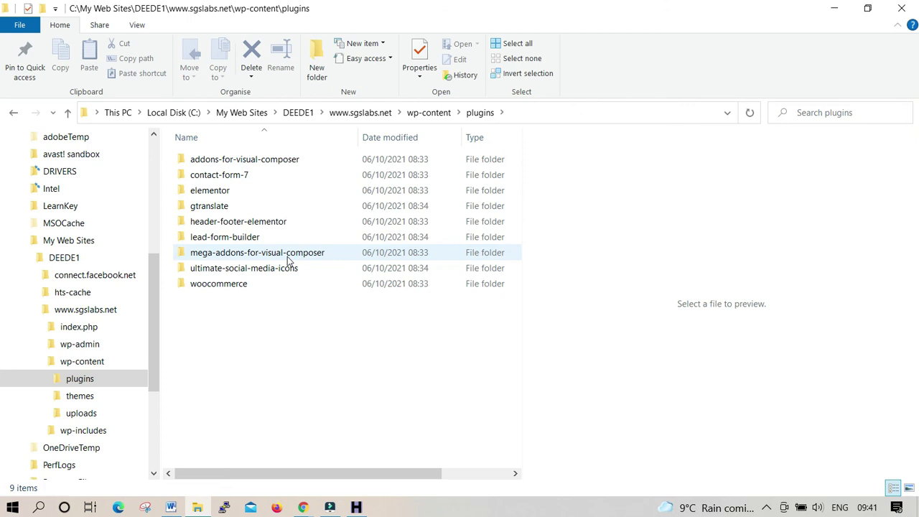
double_click(244, 257)
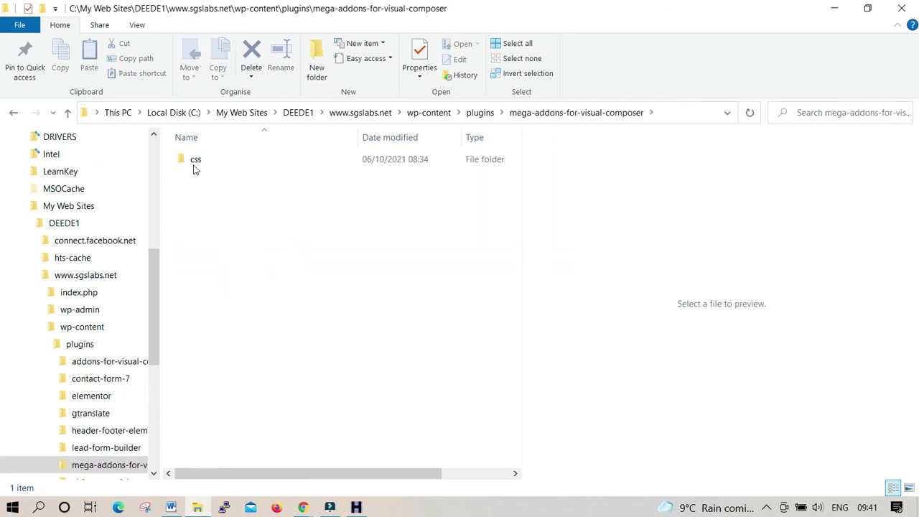
double_click(192, 161)
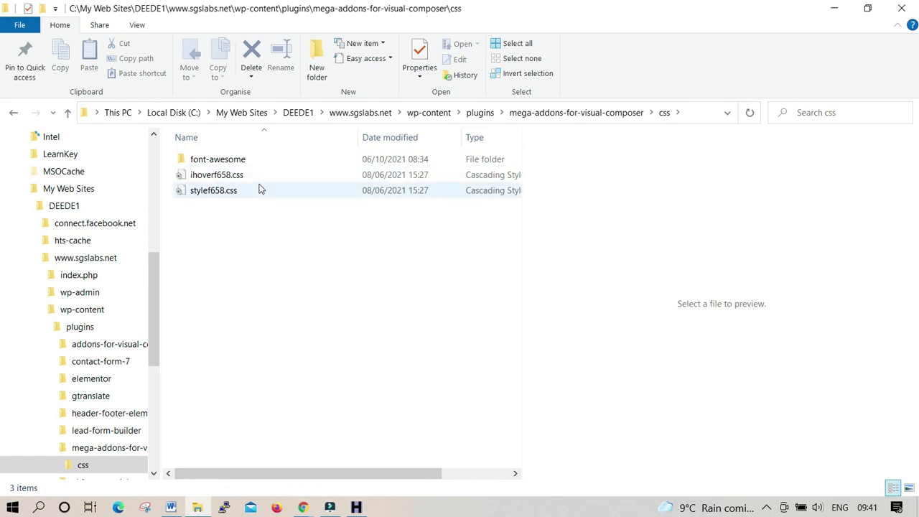
click(14, 115)
click(13, 115)
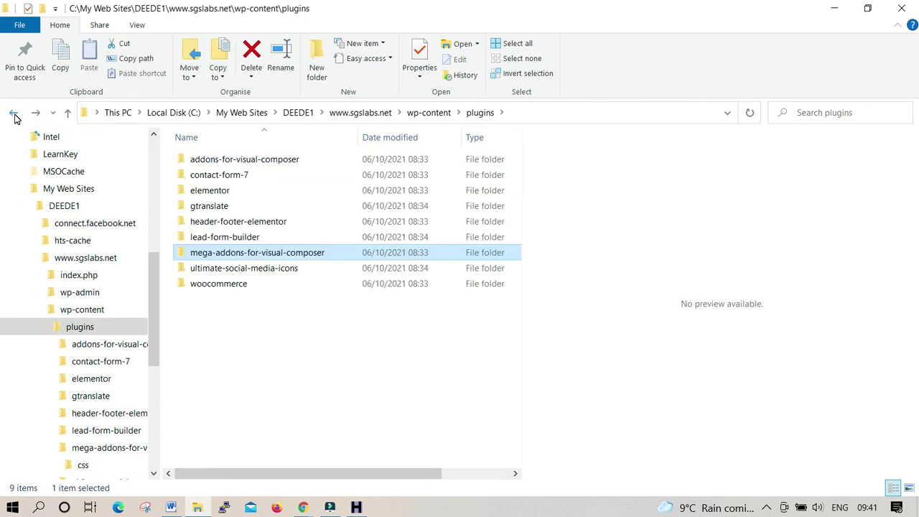
click(14, 115)
click(14, 115)
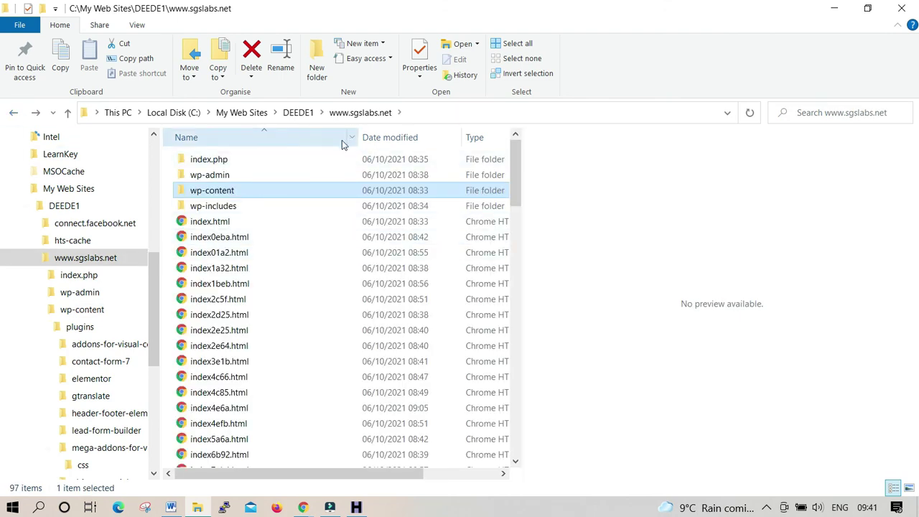
Preview hts-log.txt, cookies.txt, backblue.gif and index.html in the DEEDE1 folder
click(295, 113)
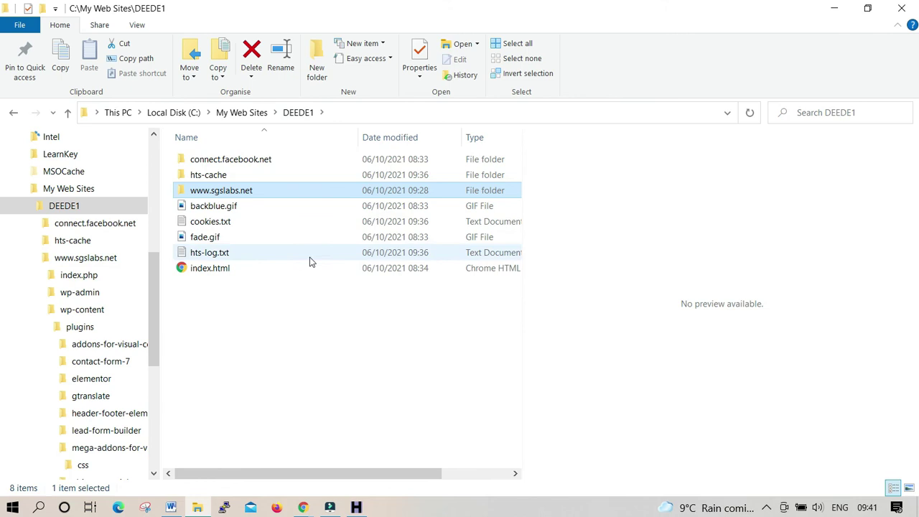
click(214, 254)
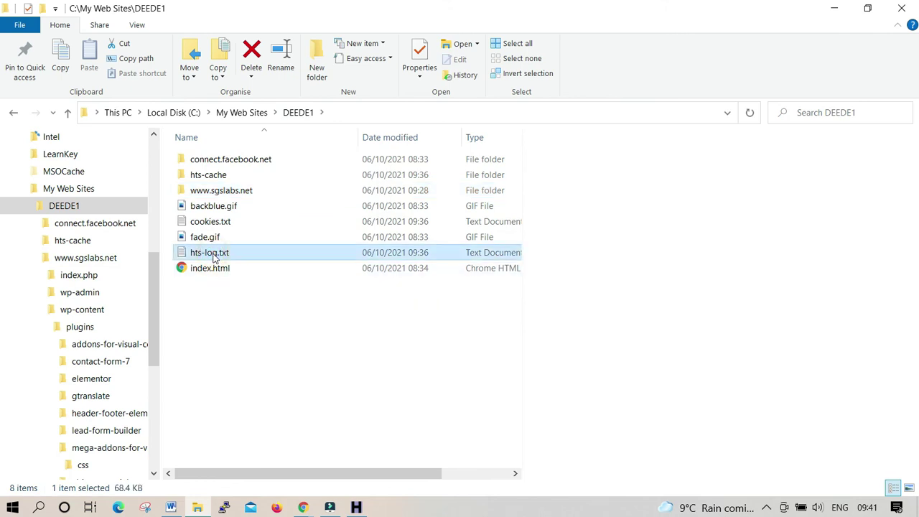
click(195, 222)
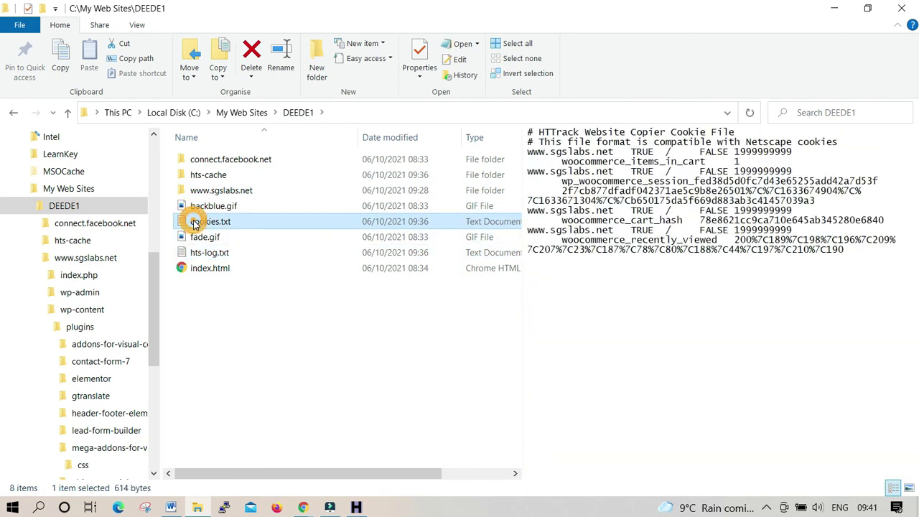
click(214, 208)
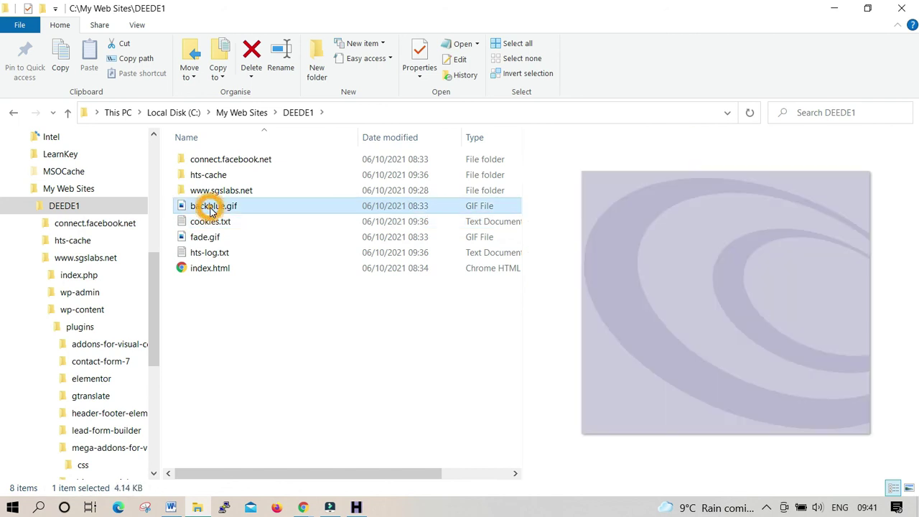
click(224, 268)
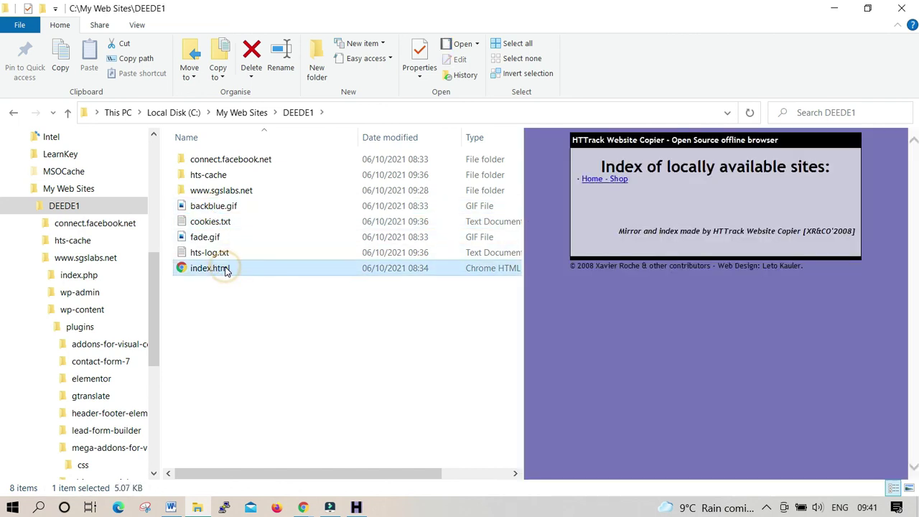
click(314, 330)
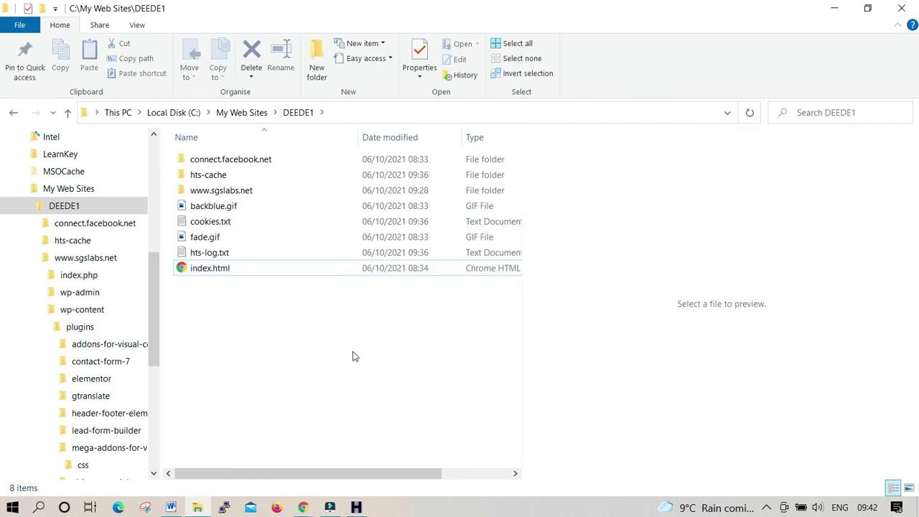
click(355, 508)
Finish and exit WinHTTrack, then show the offline DEEDE1 Shop page tab in Chrome
click(384, 307)
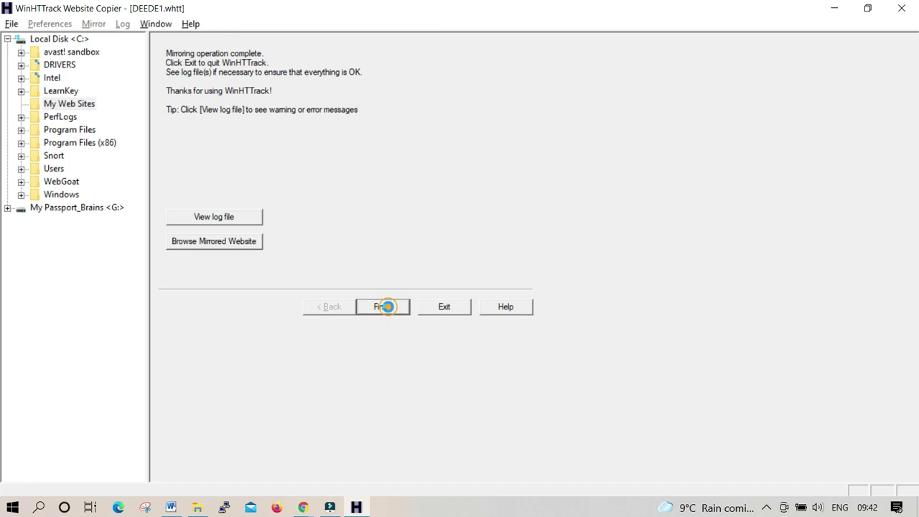
click(450, 311)
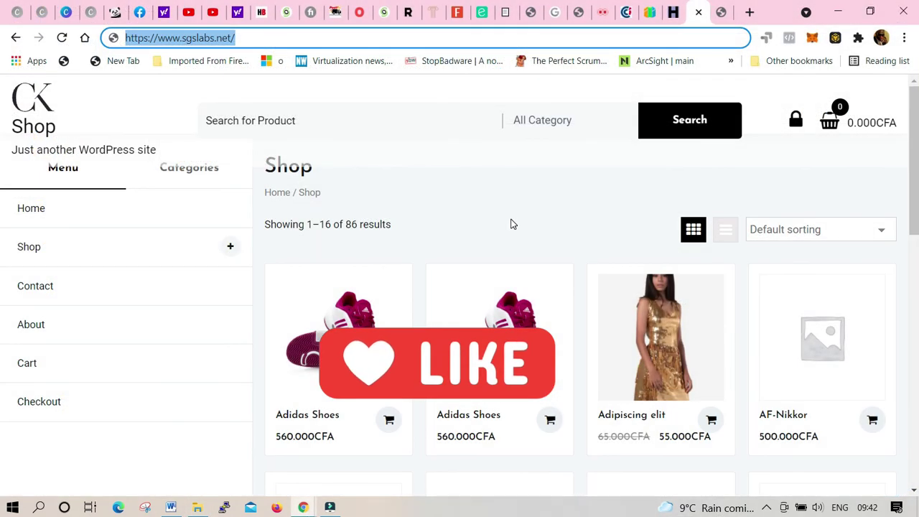
click(509, 219)
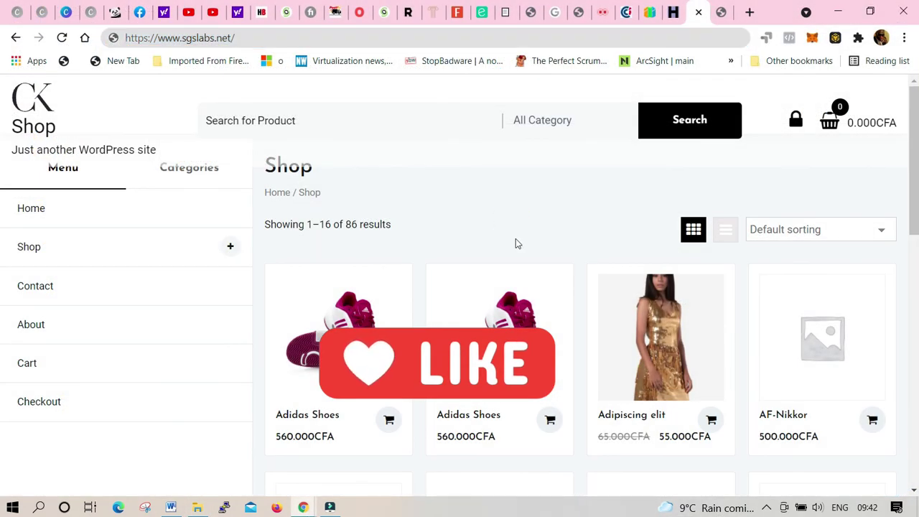
key(ctrl+l)
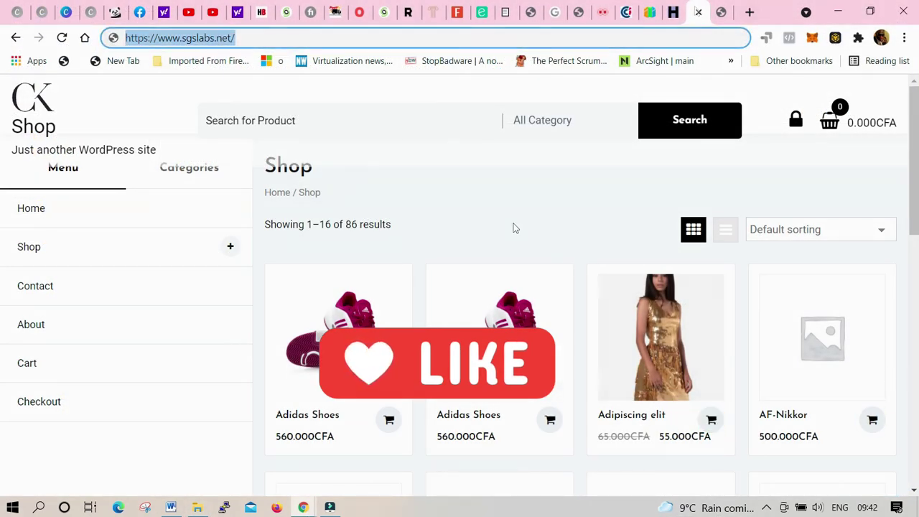
click(511, 222)
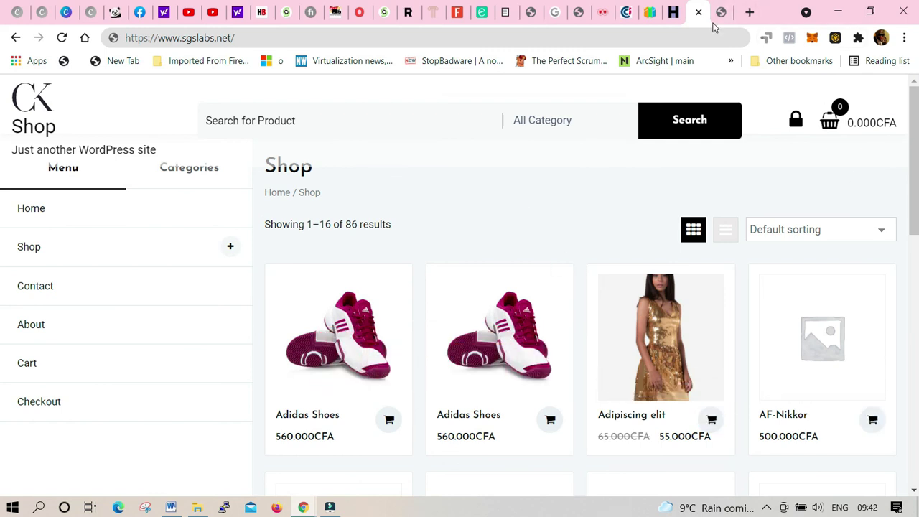
click(721, 19)
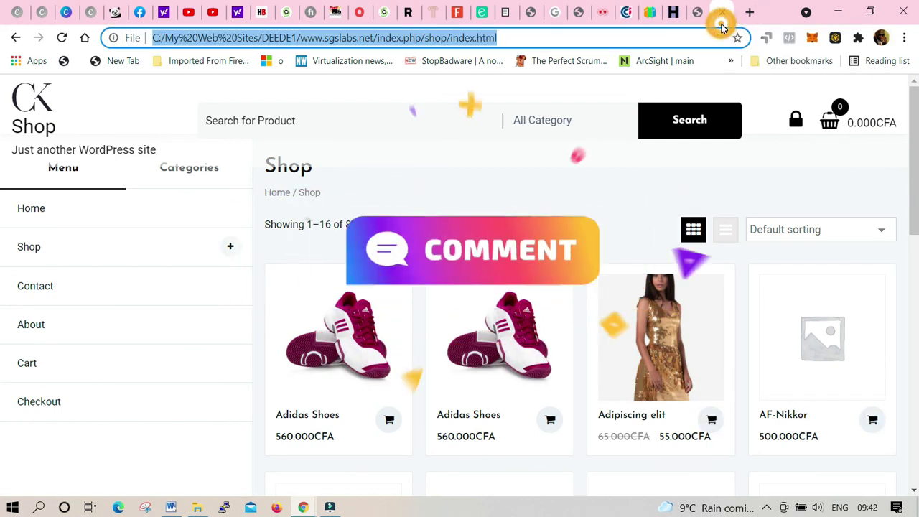
click(573, 200)
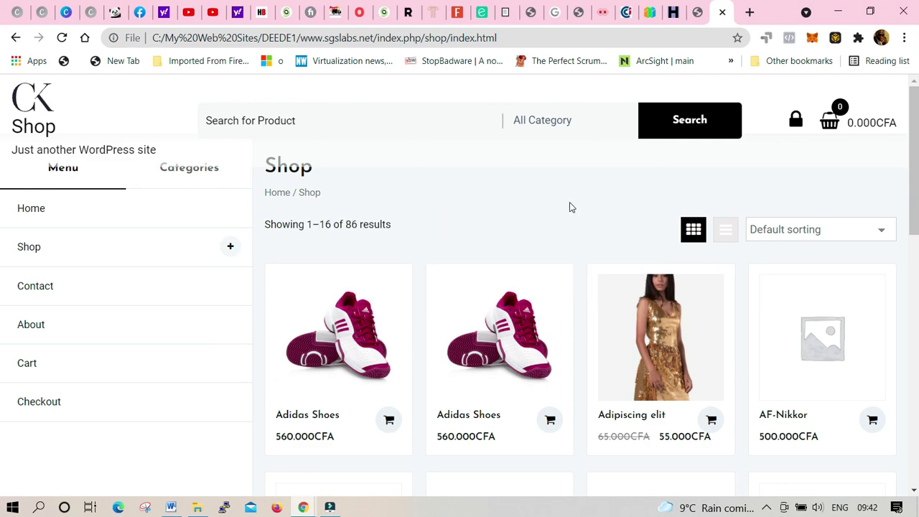